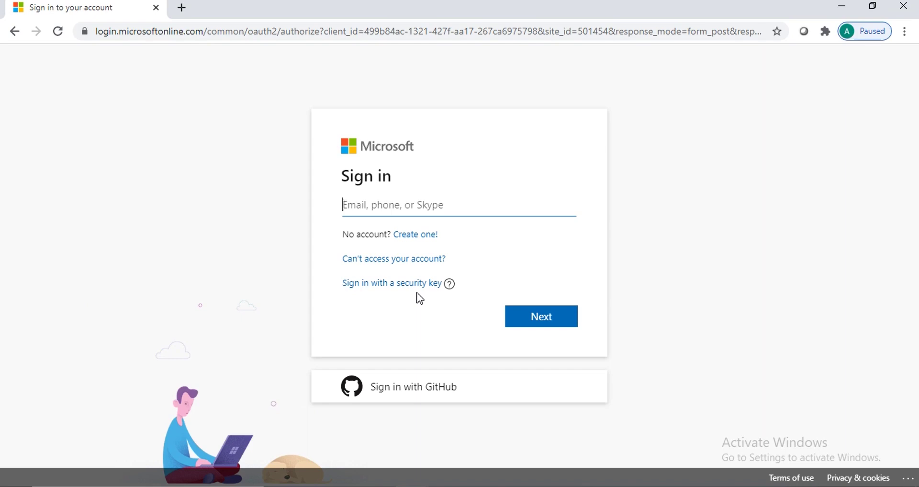
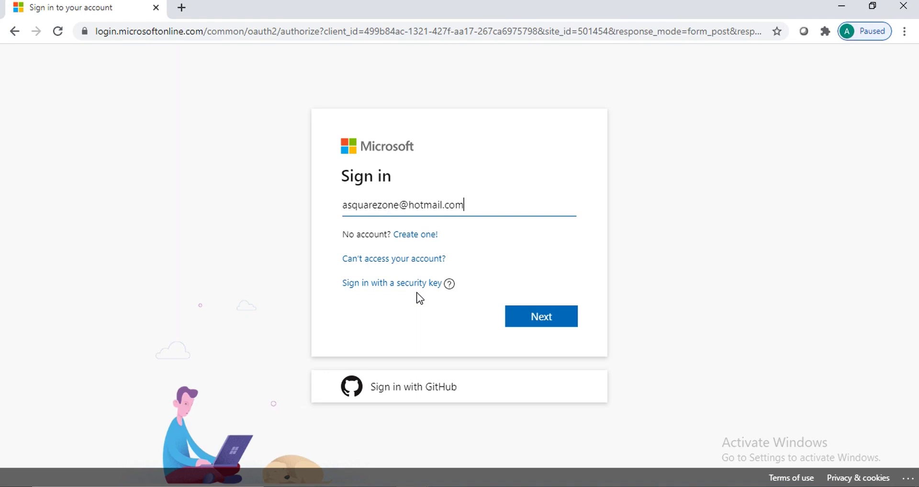
# Sign in with the account's e-mail and password to reach the asquarezone-pipeline organization's projects home
pyautogui.click(528, 324)
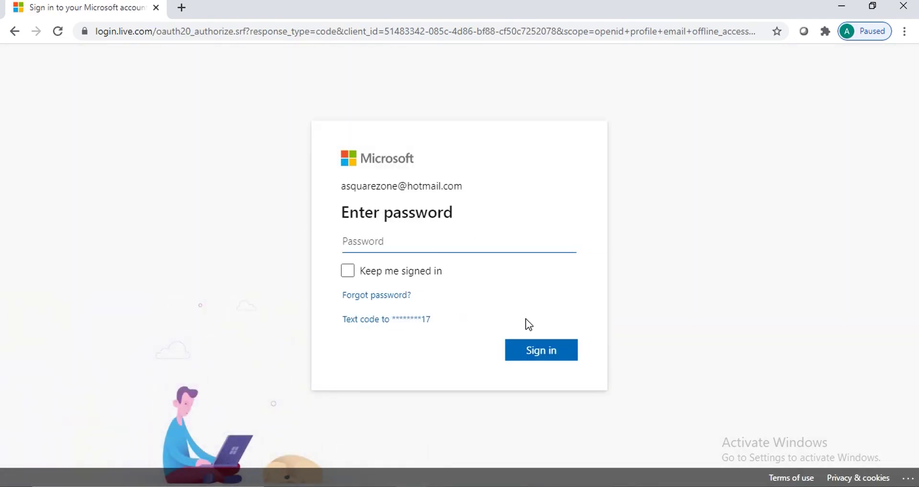
pyautogui.write('•••••••••')
pyautogui.press('Return')
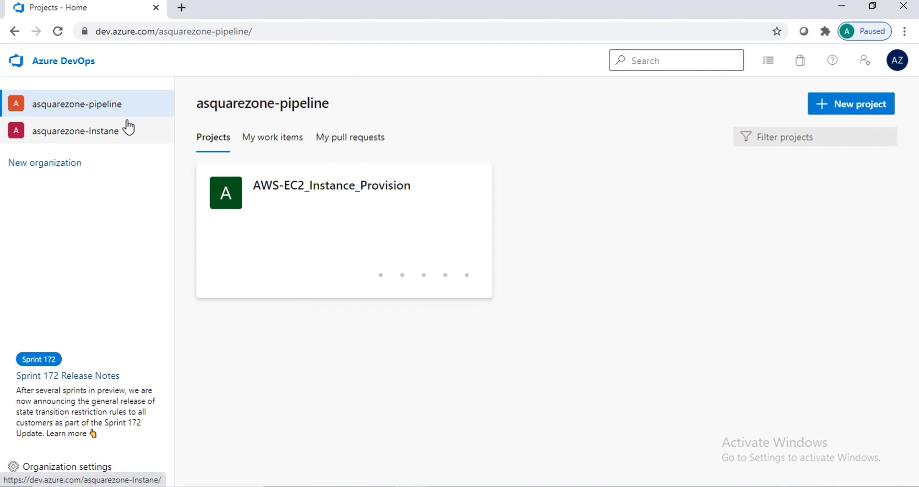
# Run the AWS-EC2_Instance_Provision-CI pipeline on master with default settings, queuing run #28
pyautogui.click(342, 193)
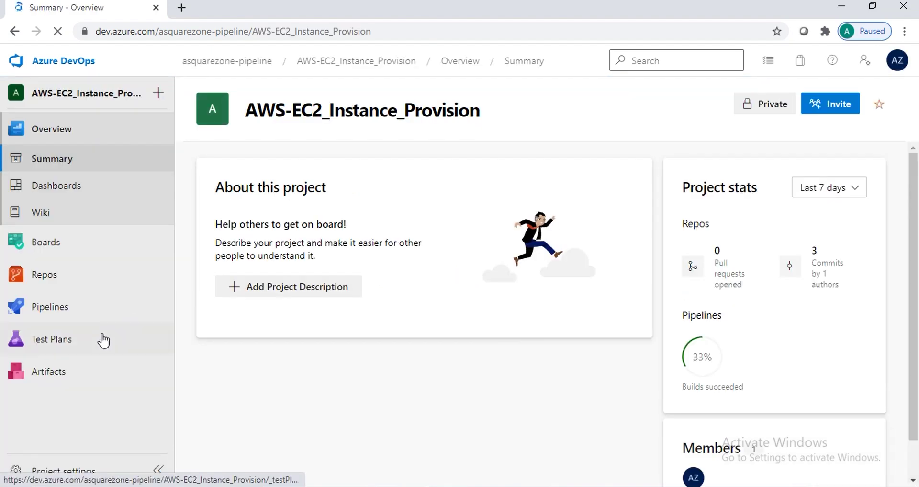
pyautogui.moveTo(95, 302)
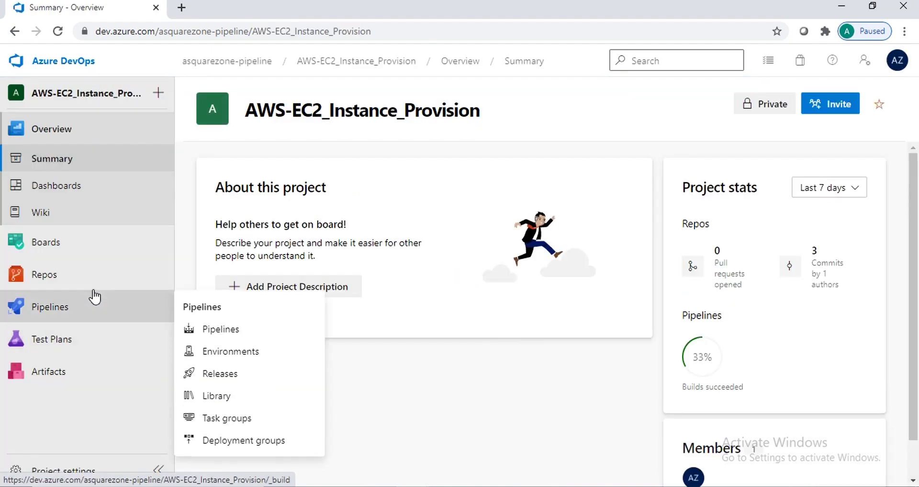
pyautogui.click(234, 332)
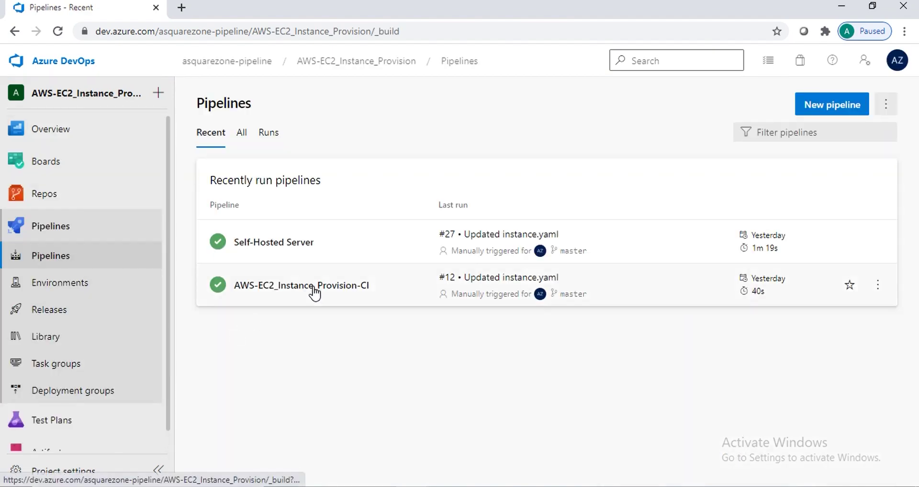
pyautogui.click(314, 286)
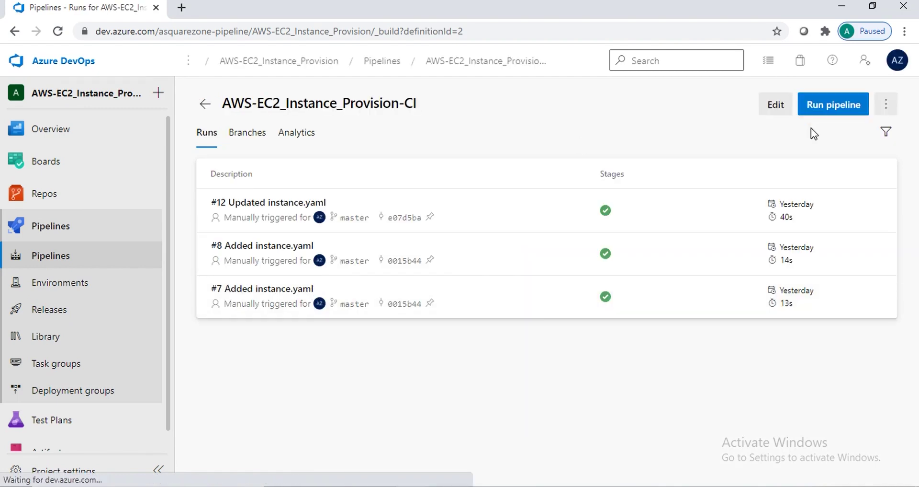
pyautogui.click(825, 109)
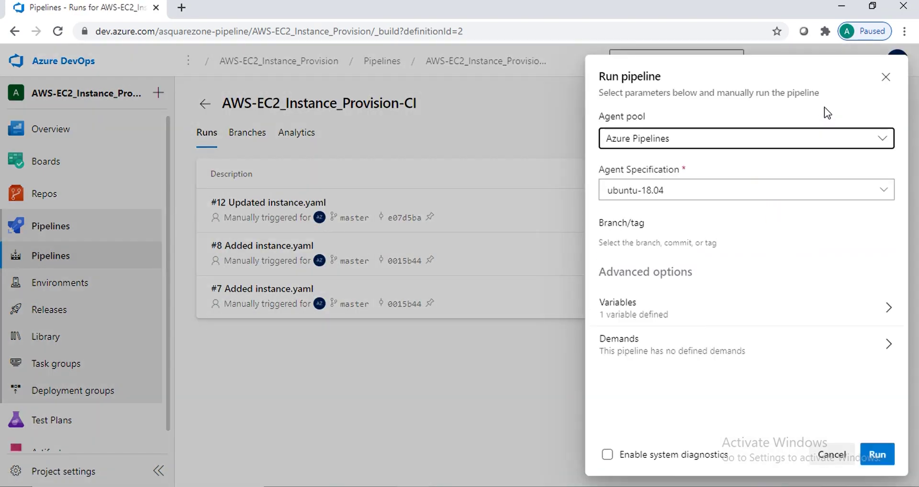
pyautogui.click(880, 455)
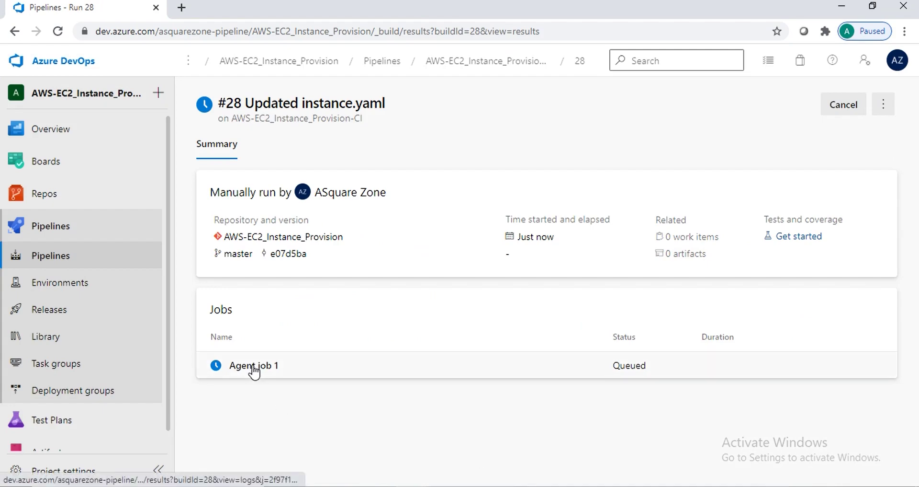
pyautogui.hotkey('alt', 'Tab')
pyautogui.hotkey('alt', 'Tab')
pyautogui.hotkey('alt', 'Tab')
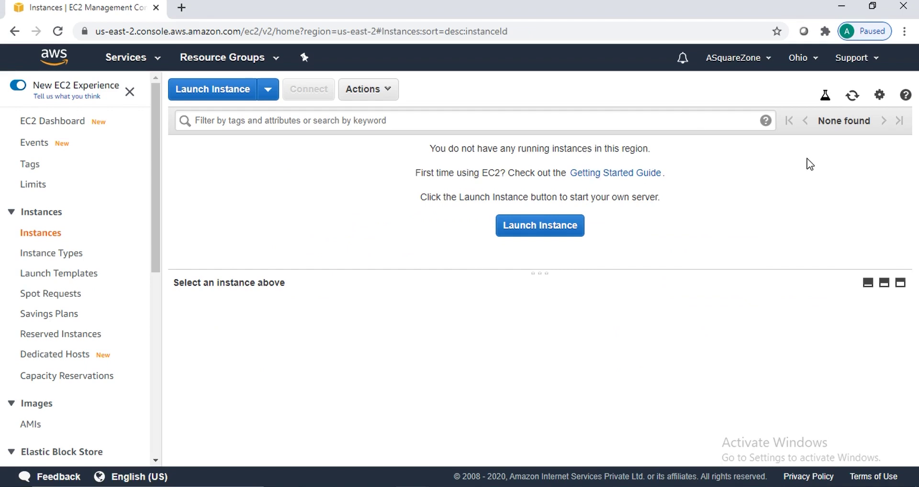
# Follow run #28's Agent job 1 logs until every step succeeds in 35s, then go to the EC2 console
pyautogui.hotkey('alt', 'Tab')
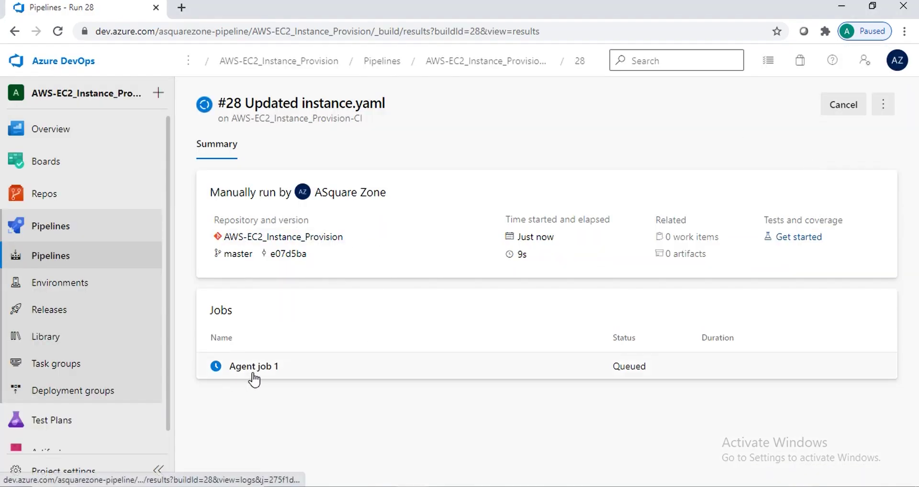
pyautogui.hotkey('alt', 'Tab')
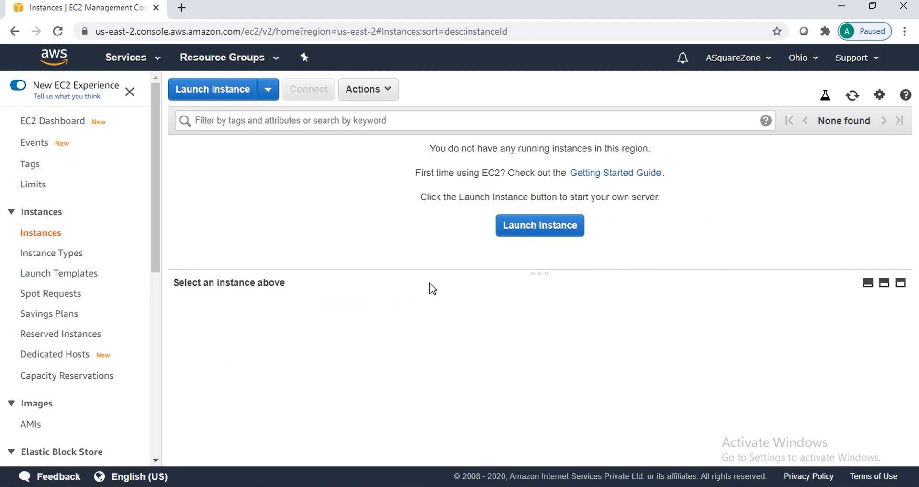
pyautogui.hotkey('alt', 'Tab')
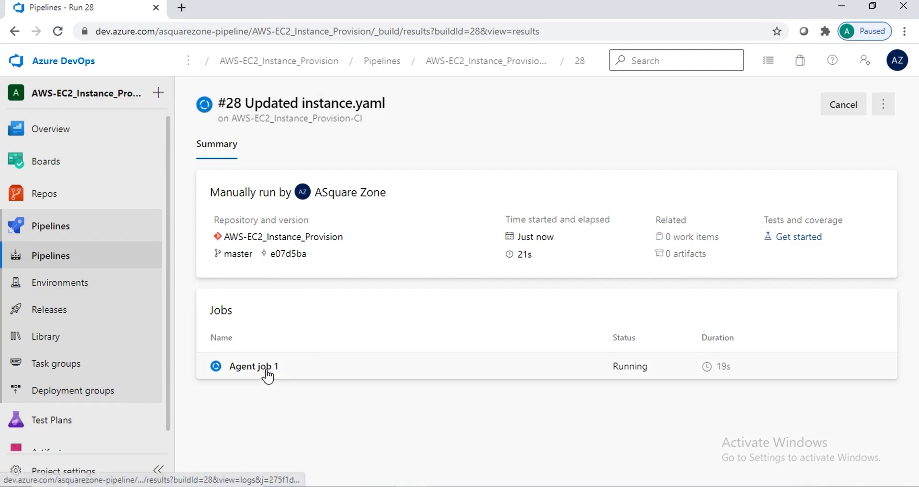
pyautogui.click(266, 368)
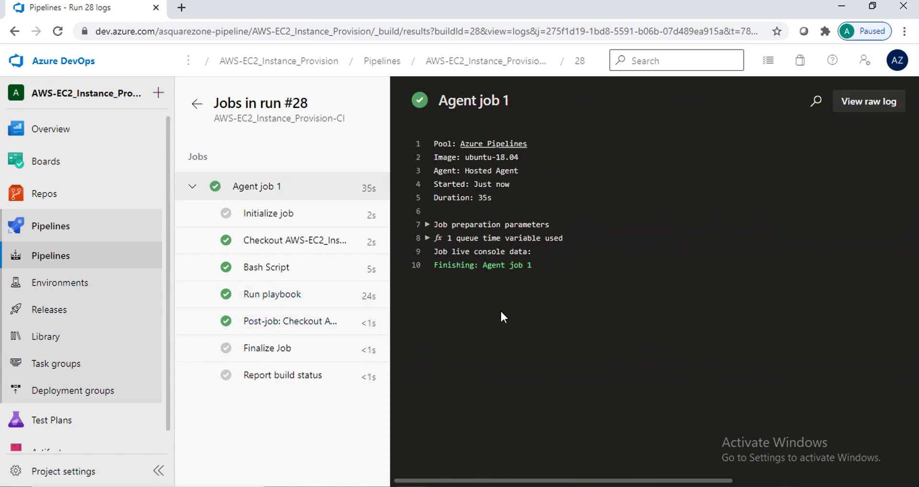
pyautogui.hotkey('alt', 'Tab')
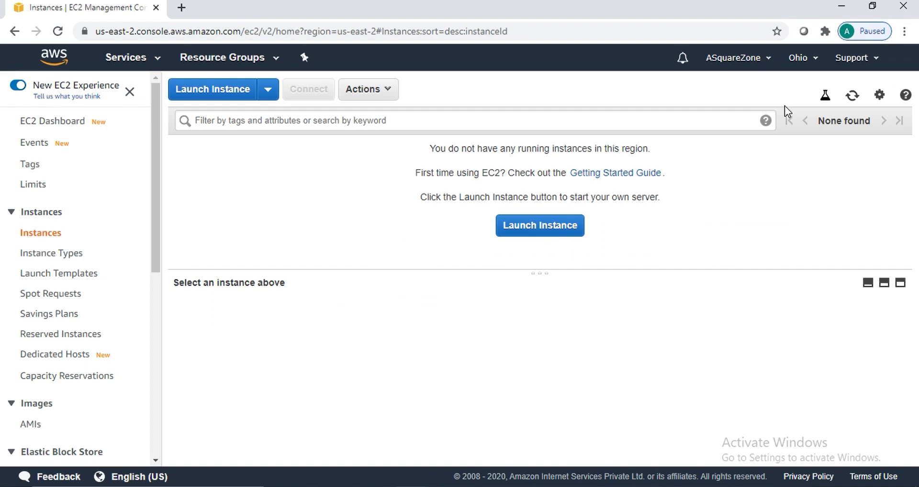
# Refresh the EC2 instance list and open the new instance's default security group sg-a5048fdd
pyautogui.click(850, 99)
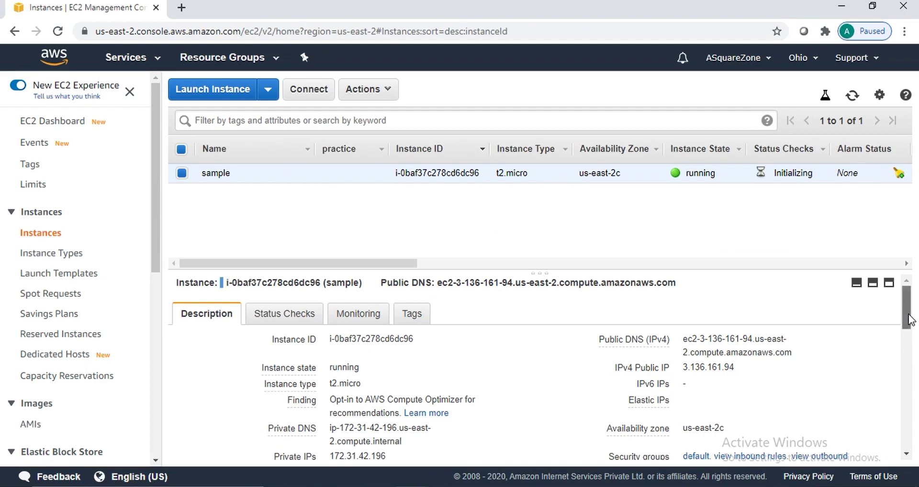
pyautogui.moveTo(908, 320); pyautogui.dragTo(911, 346)
pyautogui.click(751, 349)
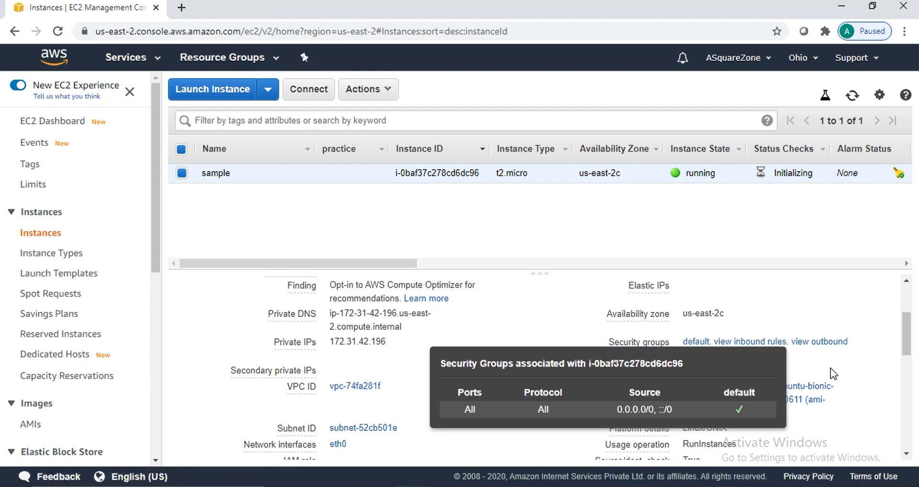
pyautogui.click(699, 346)
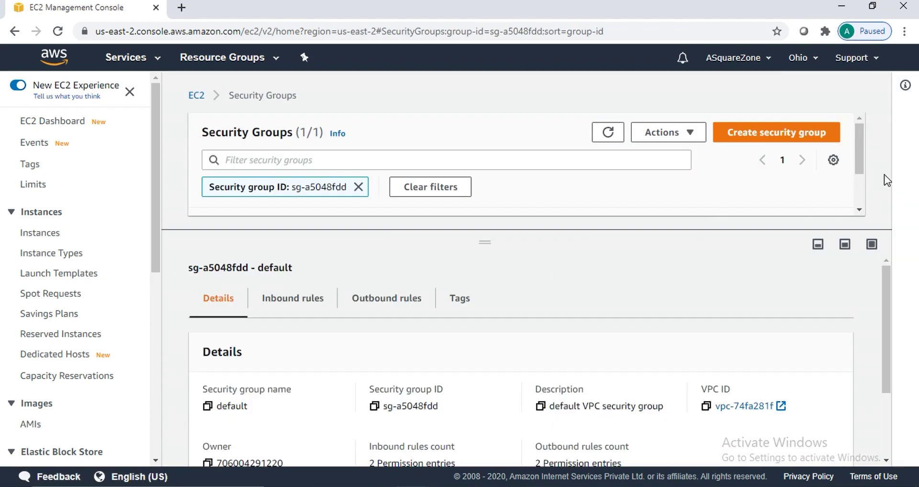
# Check that the default security group's inbound and outbound rules allow all traffic
pyautogui.moveTo(887, 305); pyautogui.dragTo(887, 355)
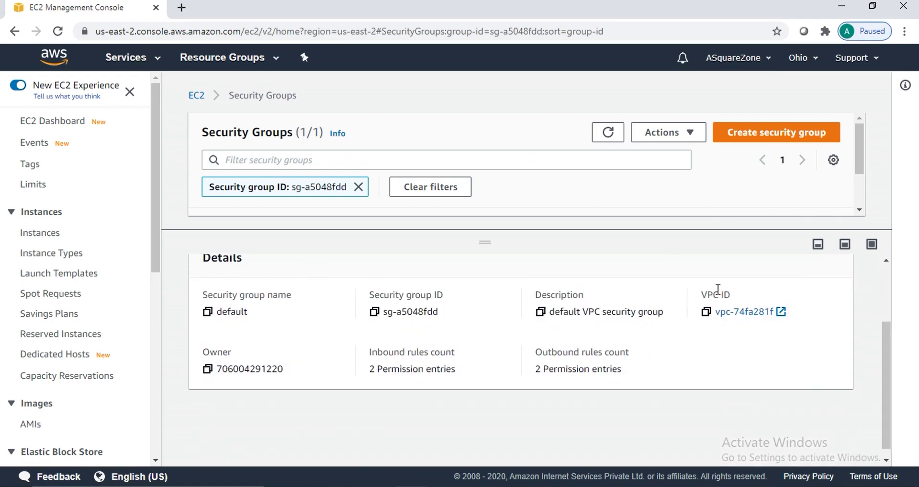
pyautogui.moveTo(888, 365); pyautogui.dragTo(890, 303)
pyautogui.click(313, 306)
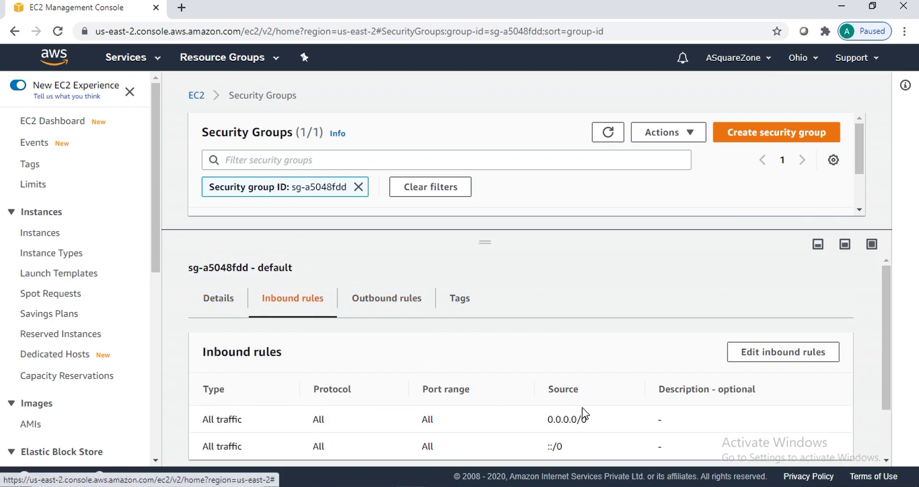
pyautogui.click(343, 302)
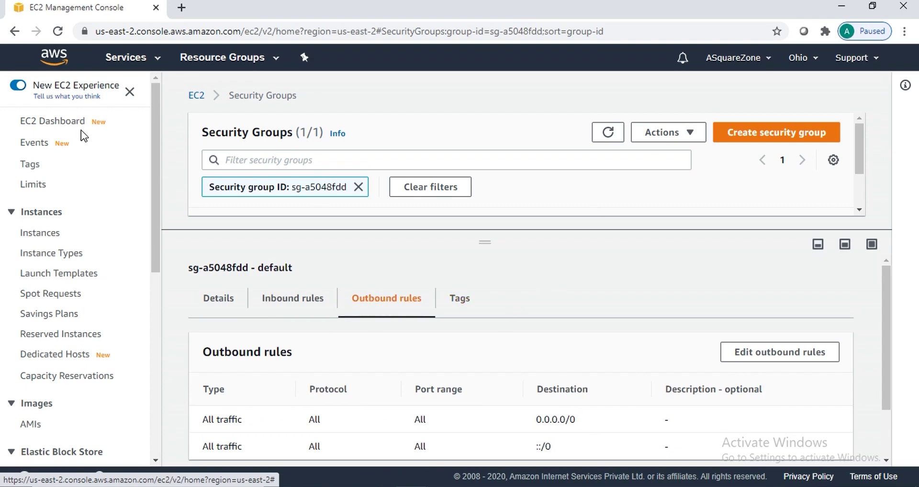
# Return to the EC2 instances list, then back to the Azure DevOps run #28 logs
pyautogui.click(42, 234)
pyautogui.hotkey('alt', 'Tab')
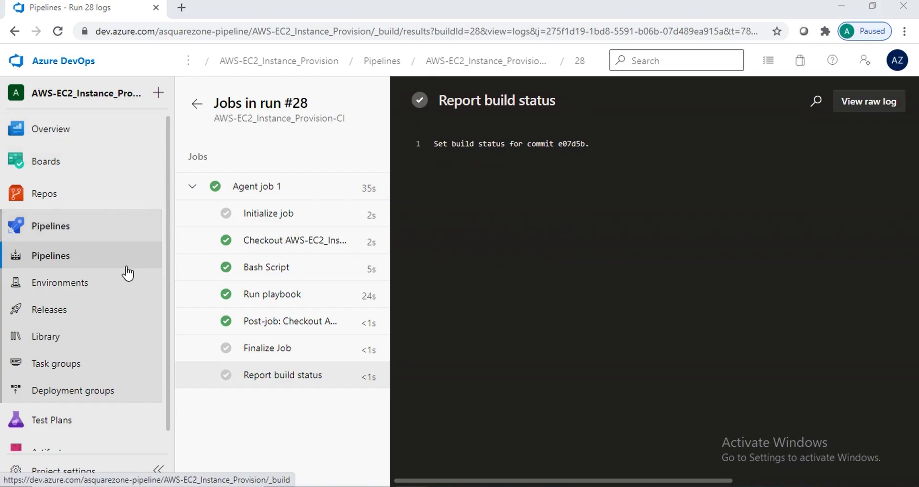
pyautogui.press('super+e')
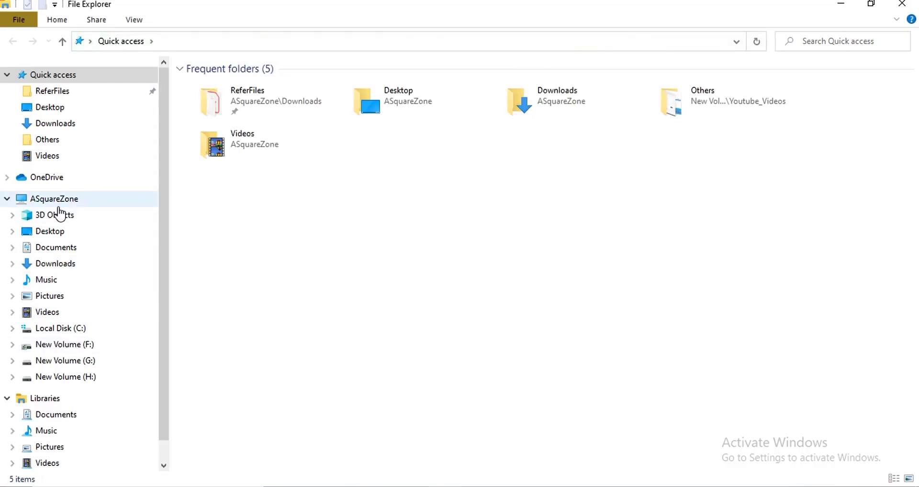
# Open a maximized Git Bash terminal in the Downloads PEMs folder holding asquarezone.pem
pyautogui.click(63, 123)
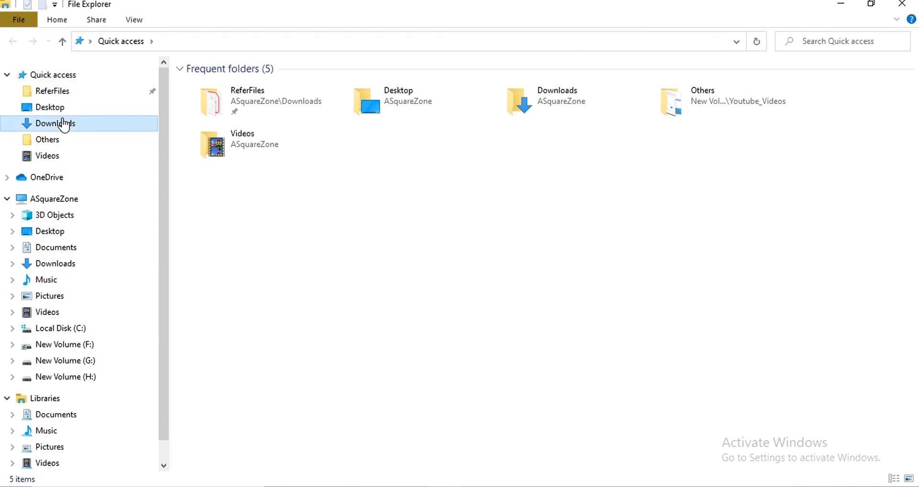
pyautogui.doubleClick(207, 105)
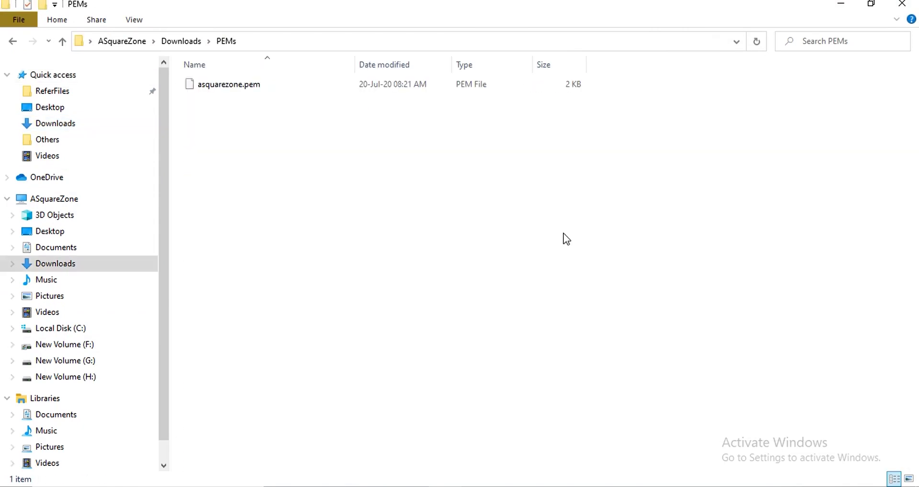
pyautogui.rightClick(530, 247)
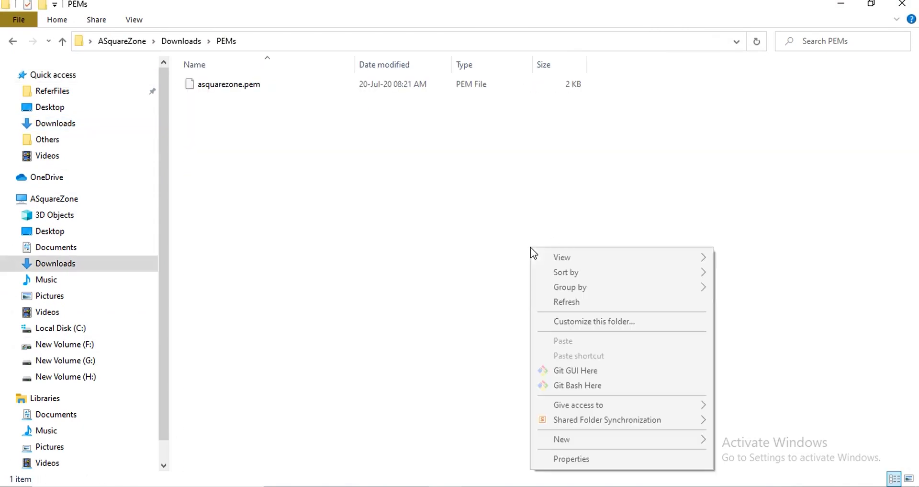
pyautogui.click(581, 389)
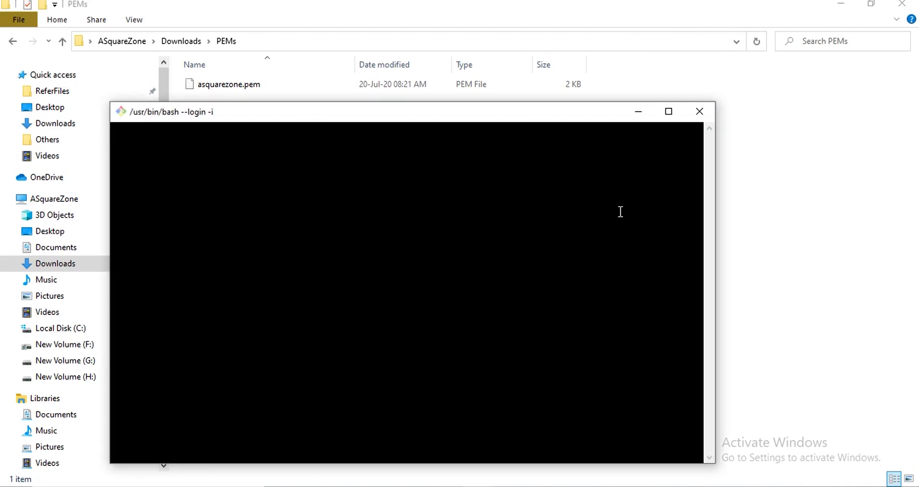
pyautogui.click(667, 108)
# Bring up the EC2 instance's Connect to your instance SSH instructions
pyautogui.hotkey('alt', 'Tab')
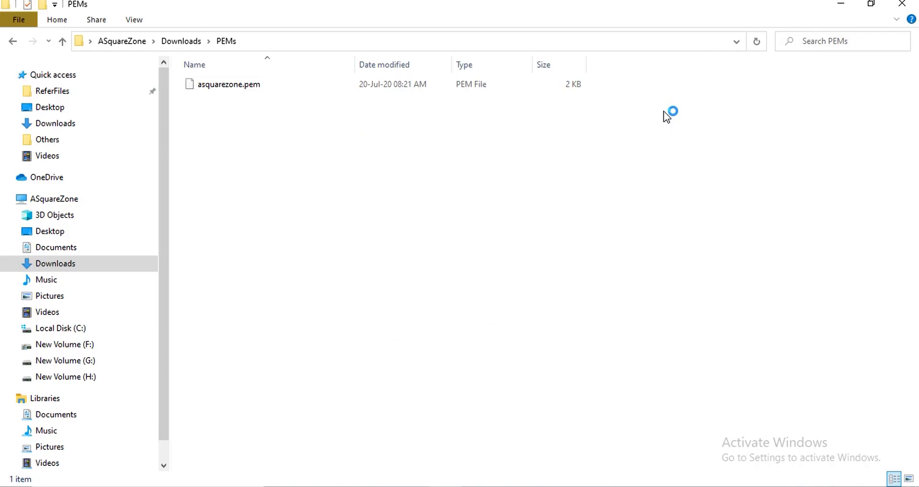
pyautogui.hotkey('alt', 'Tab')
pyautogui.click(666, 115)
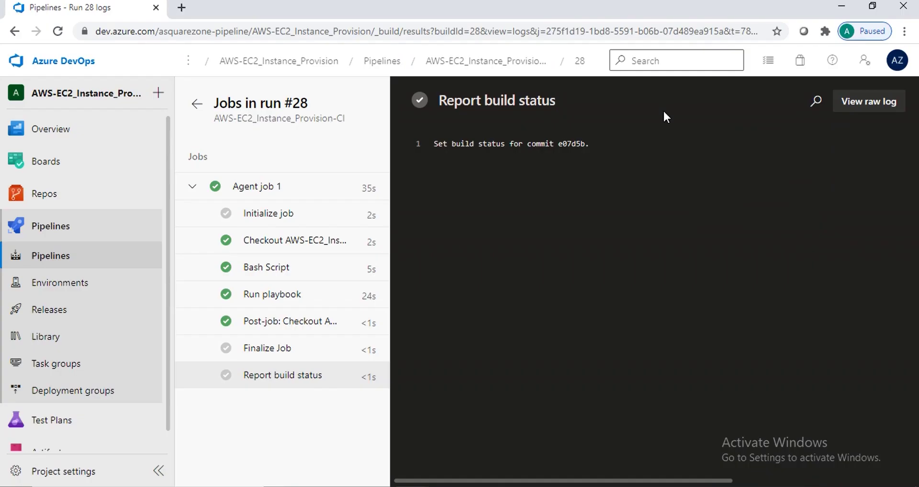
pyautogui.hotkey('alt', 'Tab')
pyautogui.hotkey('alt', 'Tab')
pyautogui.hotkey('alt', 'Tab')
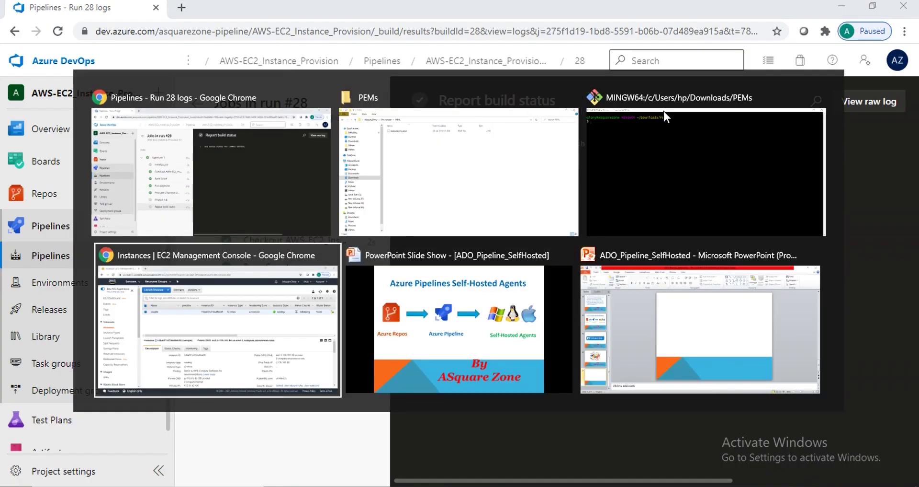
pyautogui.click(310, 88)
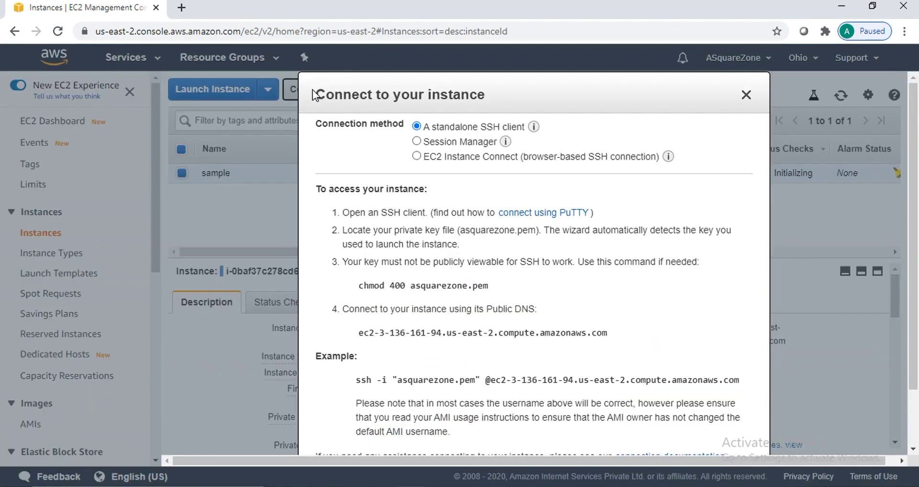
pyautogui.moveTo(355, 379); pyautogui.dragTo(731, 453)
pyautogui.moveTo(781, 363); pyautogui.dragTo(772, 380)
pyautogui.hotkey('ctrl', 'c')
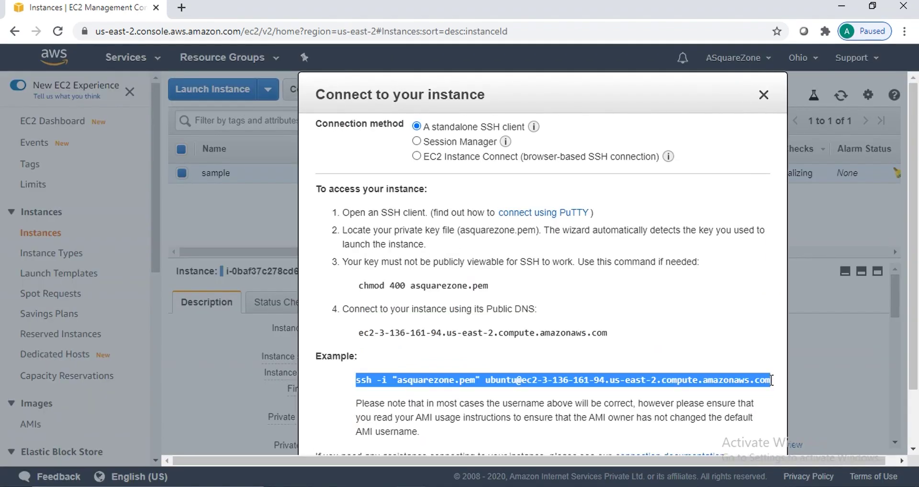
pyautogui.hotkey('alt', 'Tab')
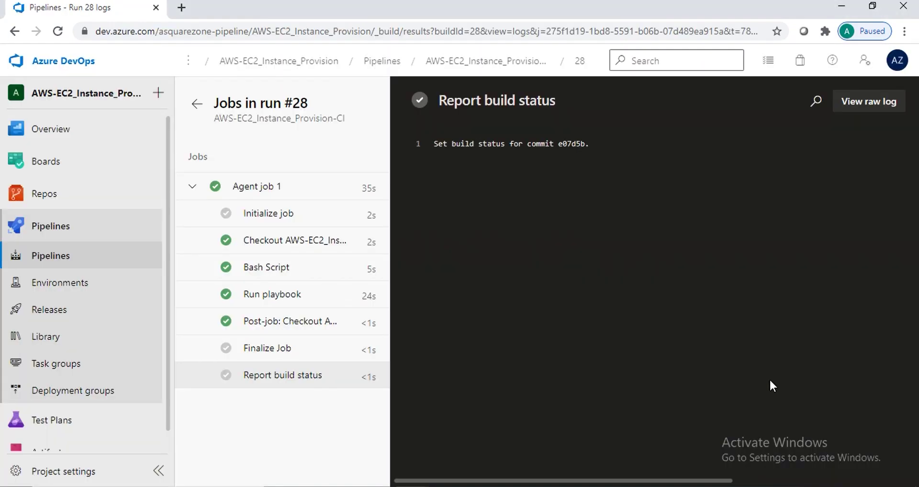
pyautogui.hotkey('alt', 'Tab')
pyautogui.hotkey('alt', 'Tab')
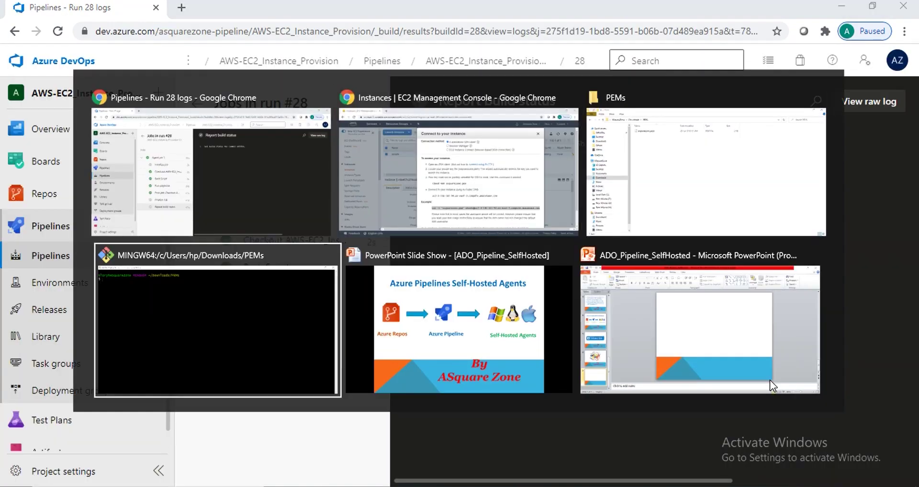
pyautogui.press('shift+Insert')
pyautogui.press('Return')
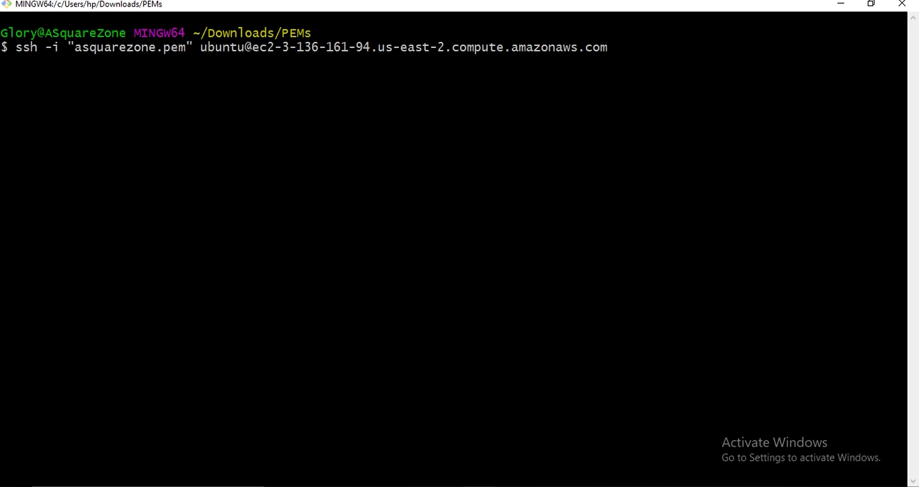
# Accept the host fingerprint with yes to log in to the Ubuntu 18.04.4 instance
pyautogui.write('yes')
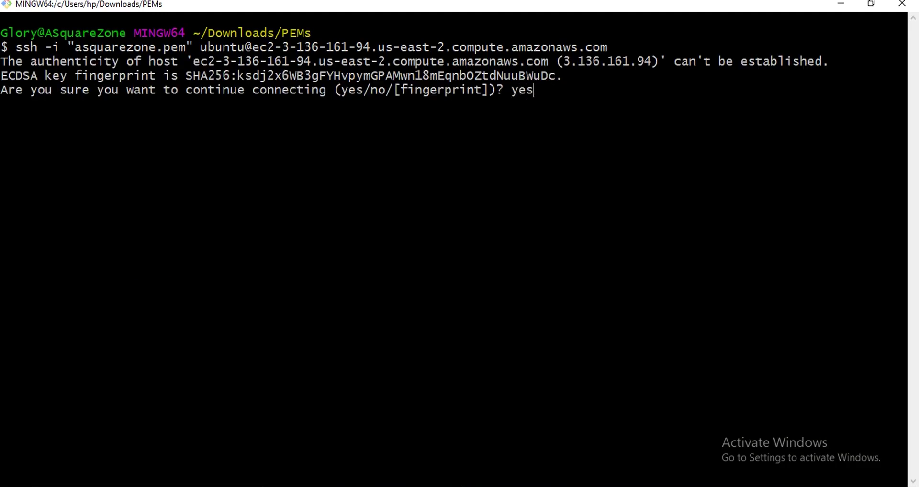
pyautogui.press('Return')
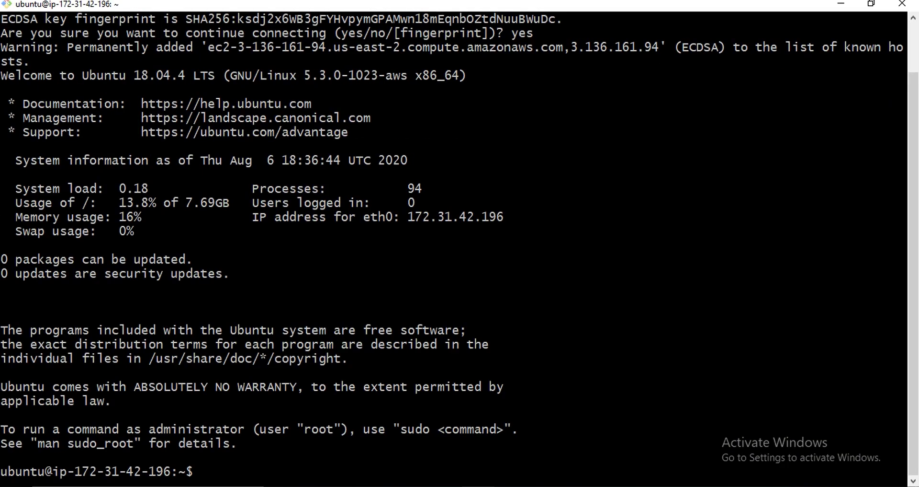
pyautogui.hotkey('ctrl', 'l')
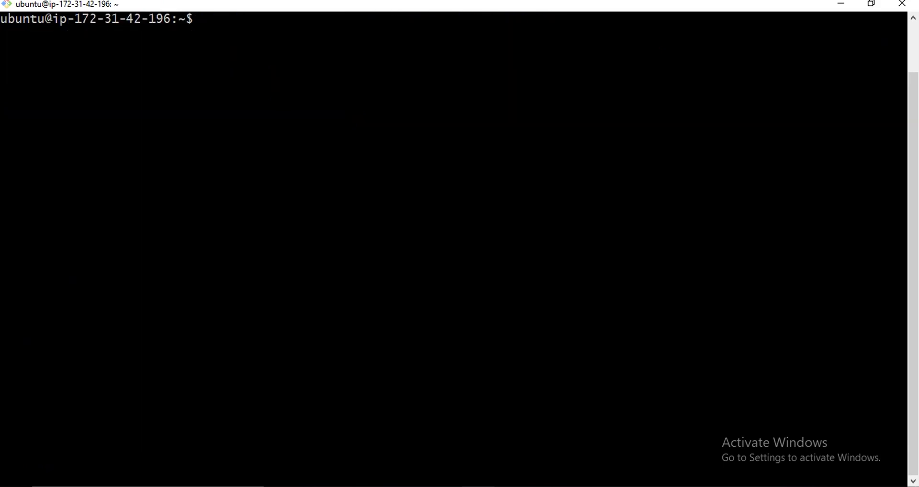
# Become root with sudo su - and list the files in root's home
pyautogui.write('sudo su -')
pyautogui.press('Return')
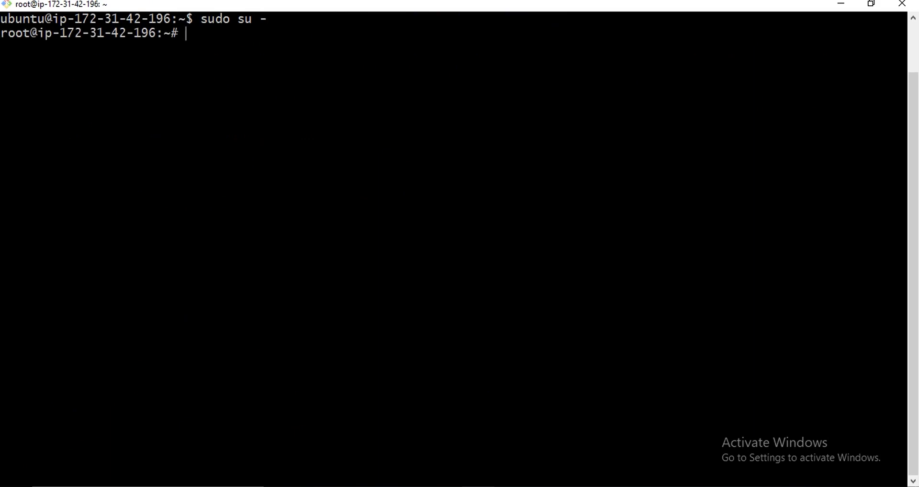
pyautogui.write('ls')
pyautogui.press('Return')
# Create a selfhosted directory in root's home and confirm it with ls
pyautogui.hotkey('ctrl', 'l')
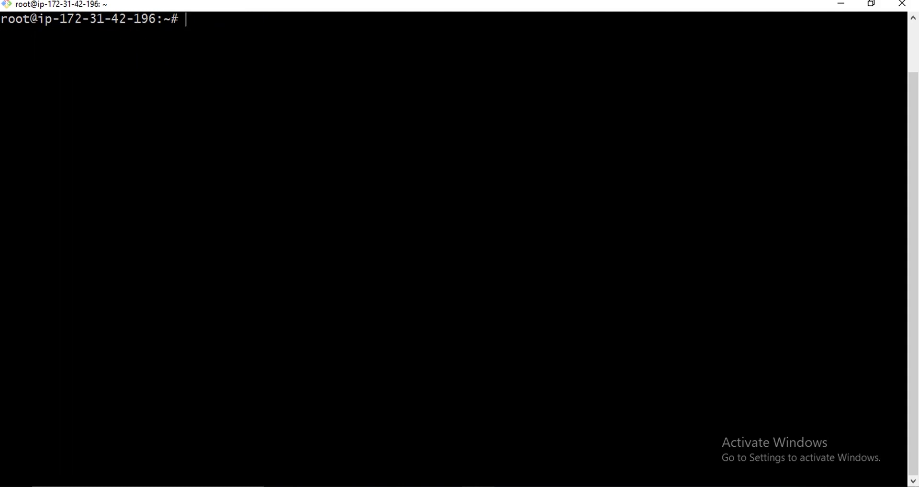
pyautogui.press('Return')
pyautogui.write('mkdir')
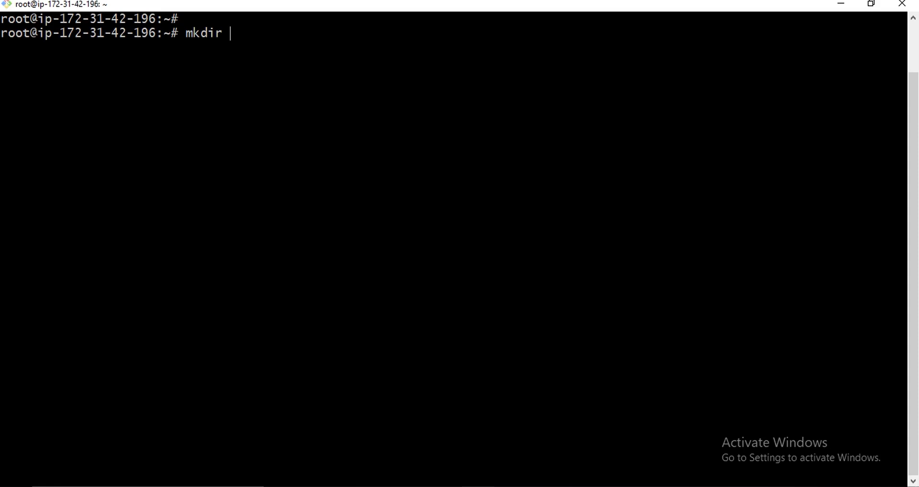
pyautogui.write('self-')
pyautogui.press('BackSpace')
pyautogui.write('hosted')
pyautogui.press('Return')
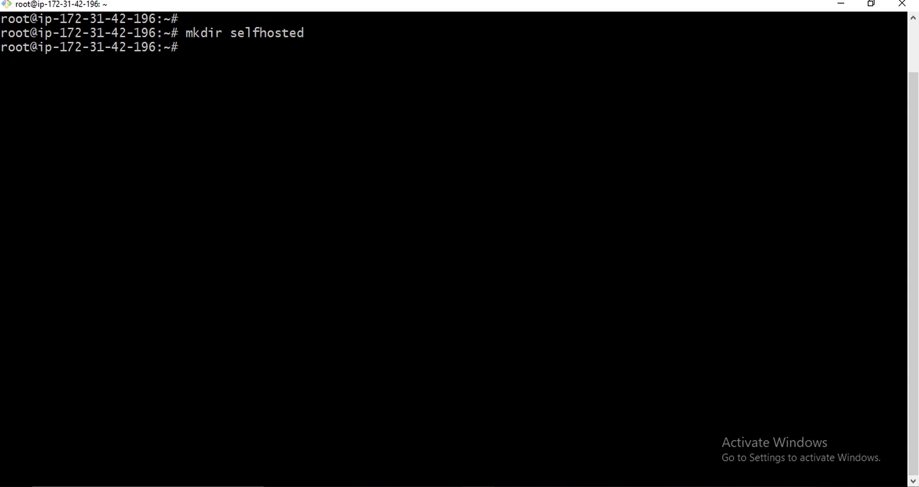
pyautogui.write('ls')
pyautogui.press('Return')
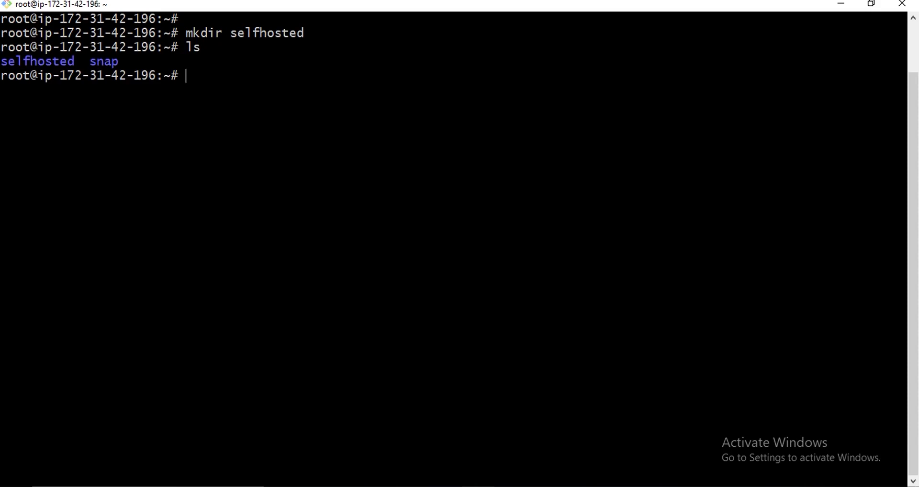
# Change into ~/selfhosted, then return to the Azure DevOps run logs window
pyautogui.write('cd se')
pyautogui.press('Tab')
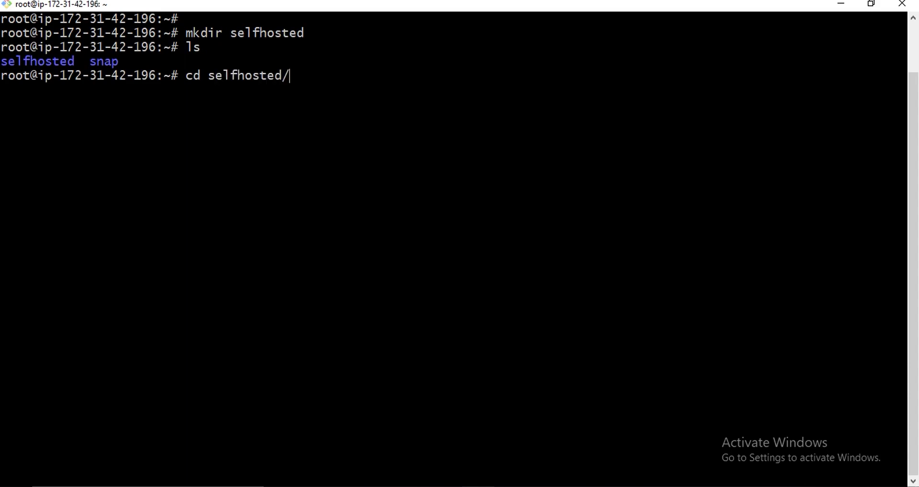
pyautogui.press('Return')
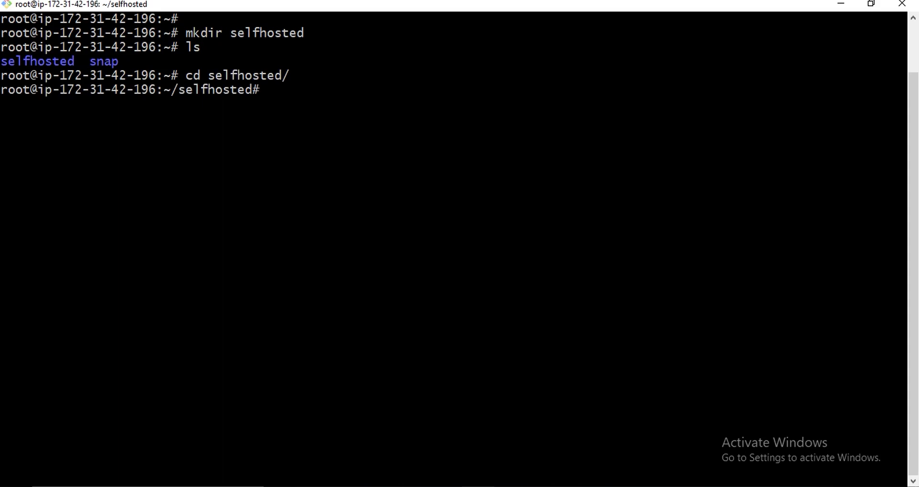
pyautogui.hotkey('alt', 'Tab')
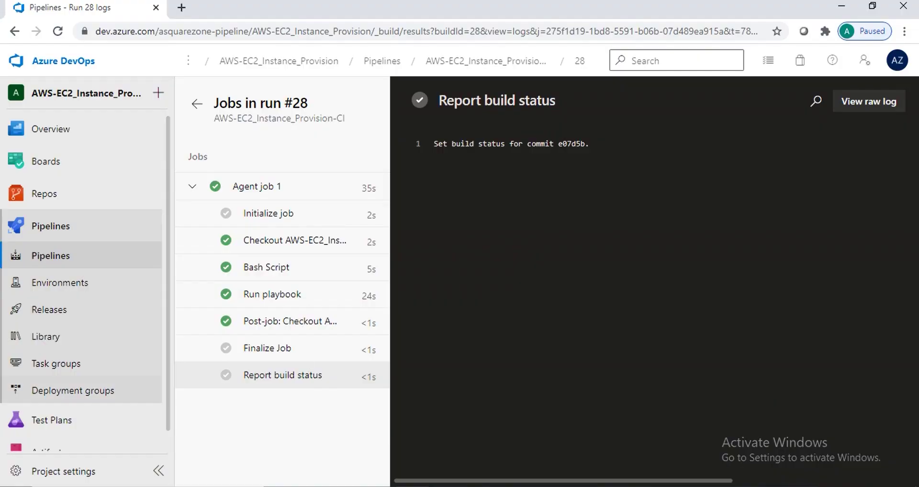
# Open the Agents list of the Default pool under Project settings > Agent pools
pyautogui.moveTo(152, 135)
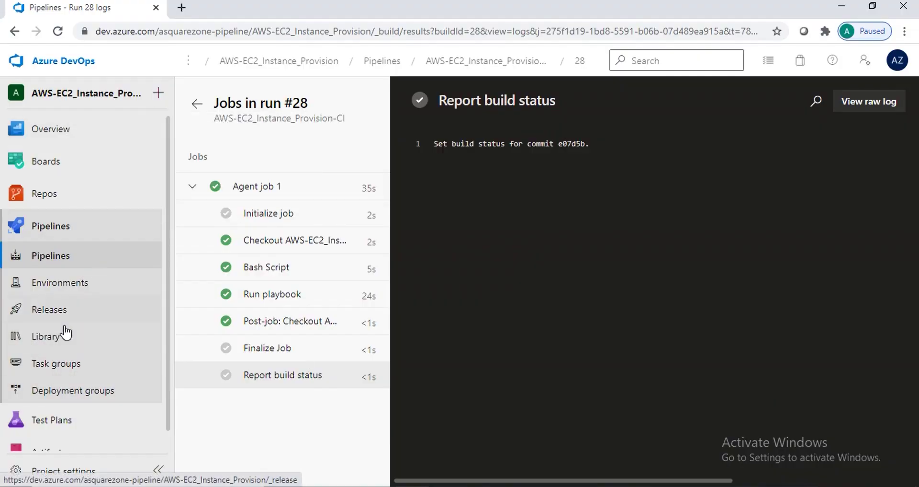
pyautogui.click(49, 471)
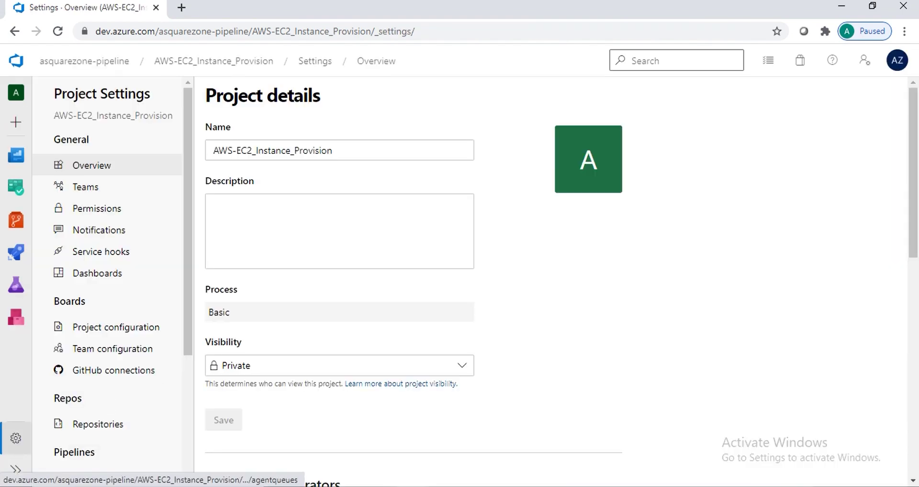
pyautogui.moveTo(188, 308); pyautogui.dragTo(186, 425)
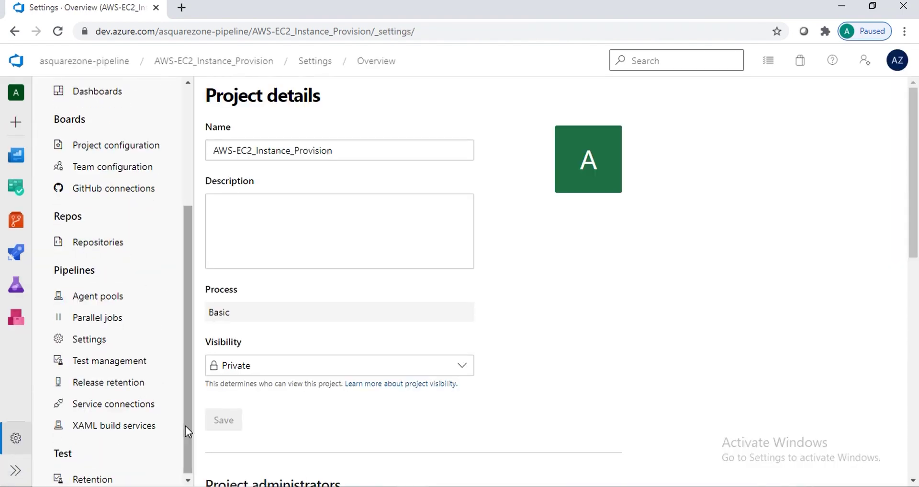
pyautogui.click(106, 297)
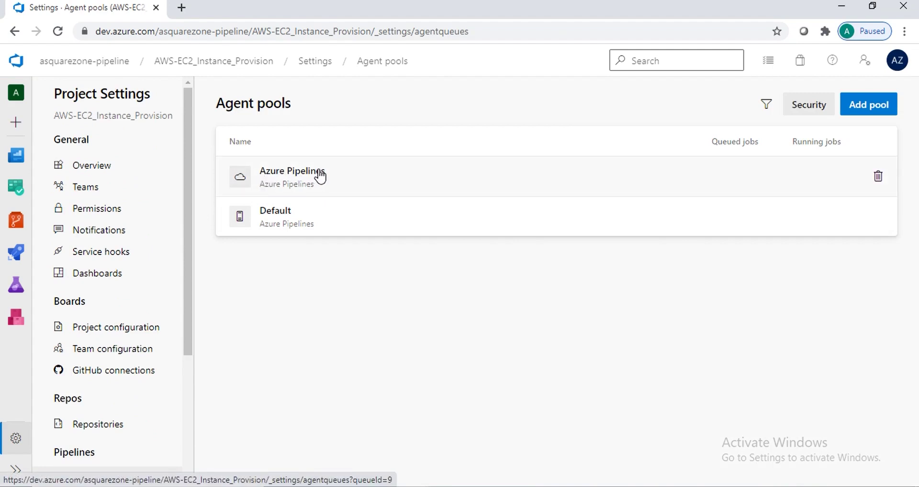
pyautogui.click(286, 223)
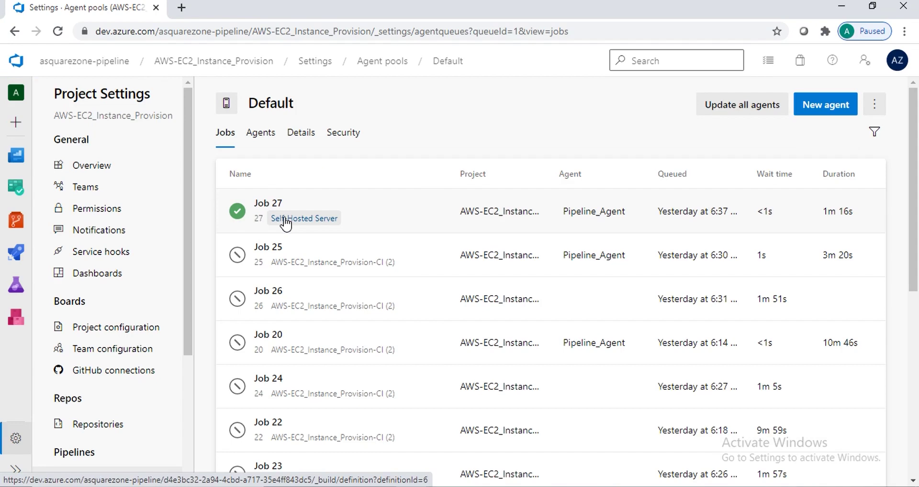
pyautogui.click(254, 140)
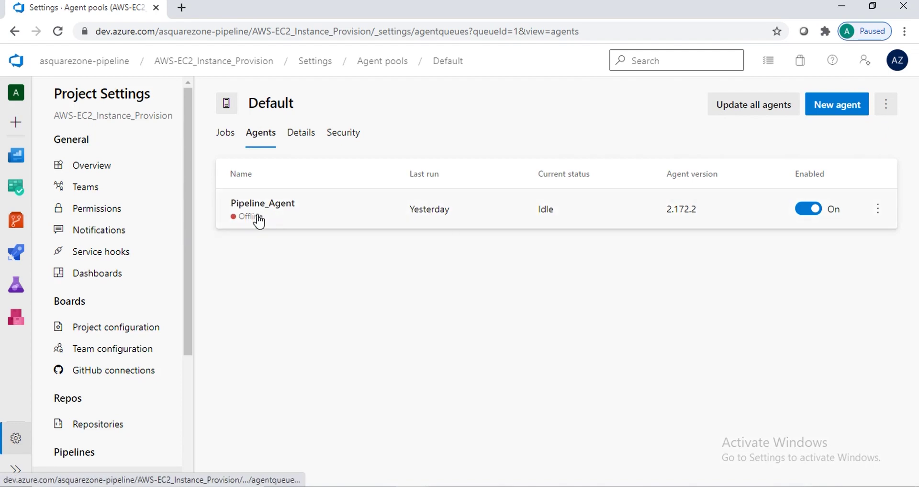
# Delete the offline Pipeline_Agent from the Default pool
pyautogui.click(879, 210)
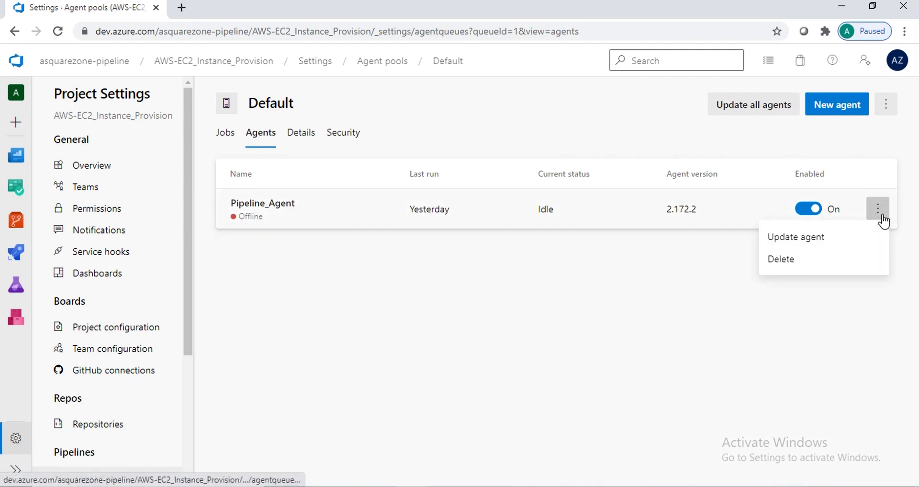
pyautogui.click(796, 263)
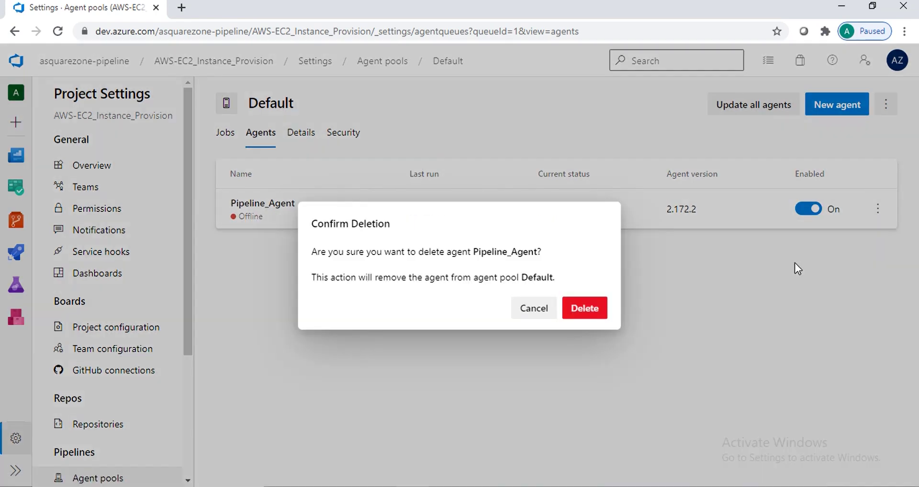
pyautogui.click(589, 312)
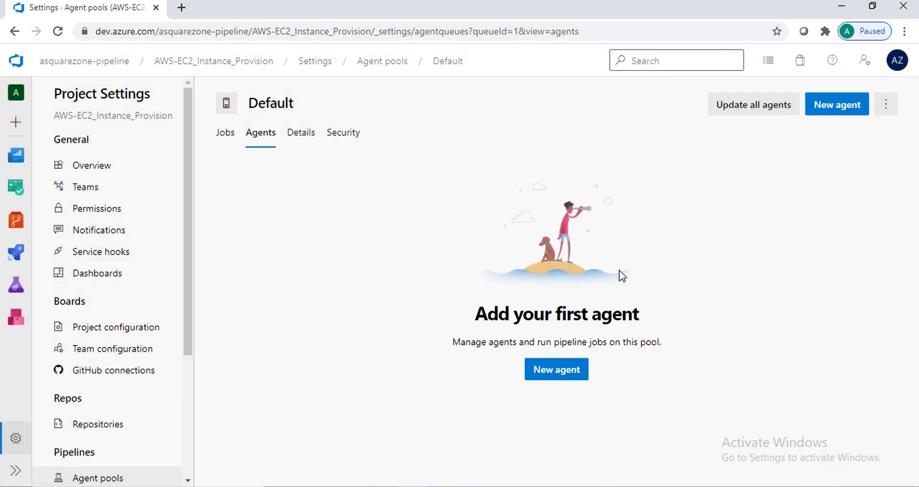
# Copy the Linux x64 agent download link from the New agent dialog's Linux tab
pyautogui.click(546, 377)
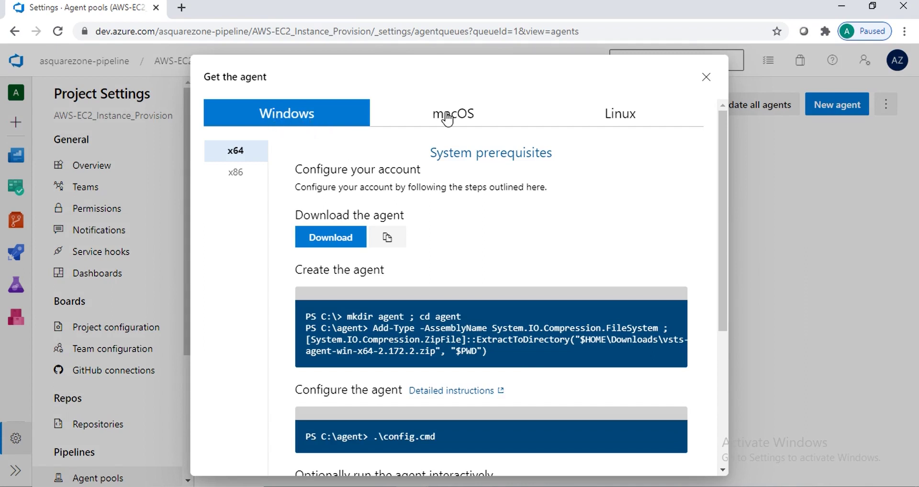
pyautogui.click(622, 115)
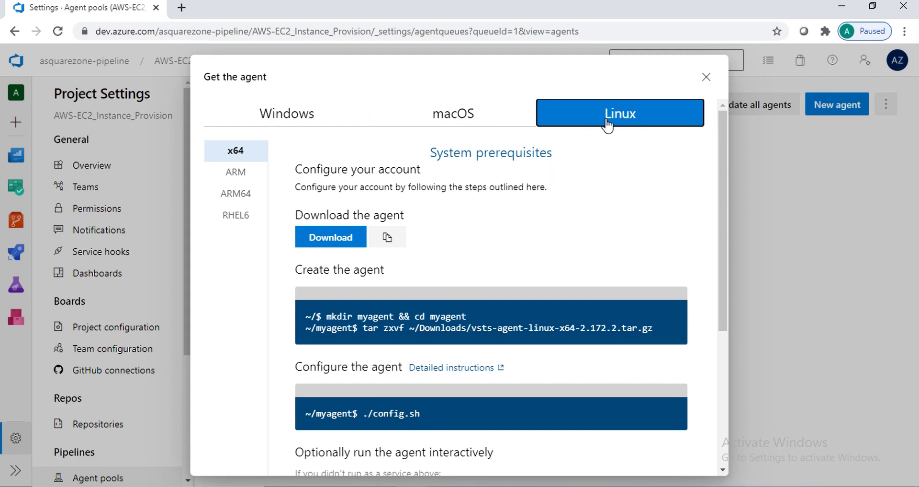
pyautogui.click(392, 240)
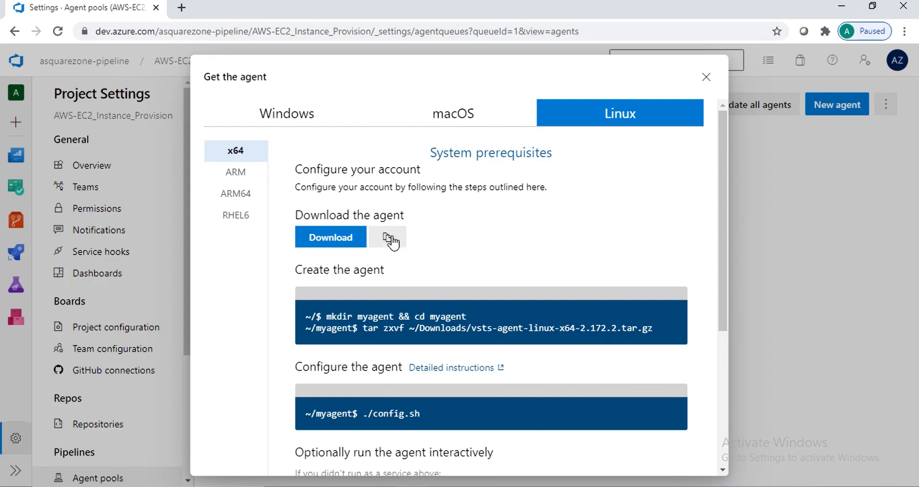
pyautogui.hotkey('alt', 'Tab')
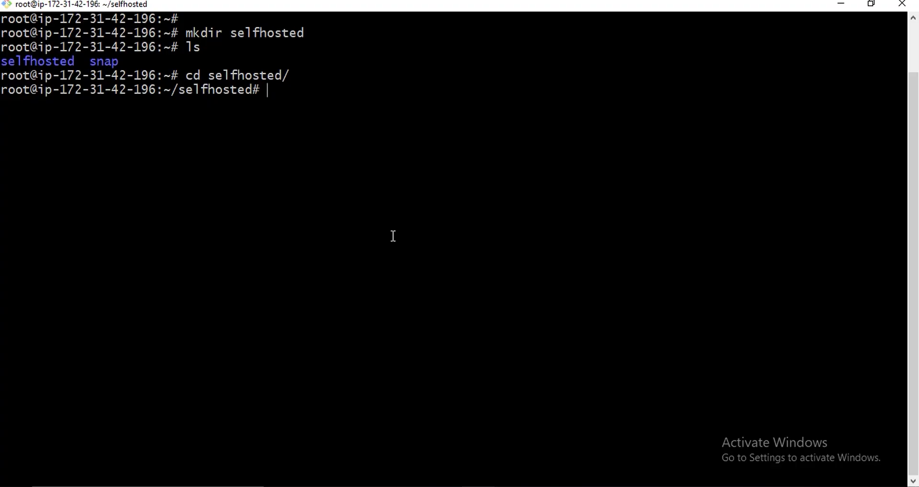
# Download the agent package with wget using the copied link
pyautogui.write('wget')
pyautogui.press('shift+Insert')
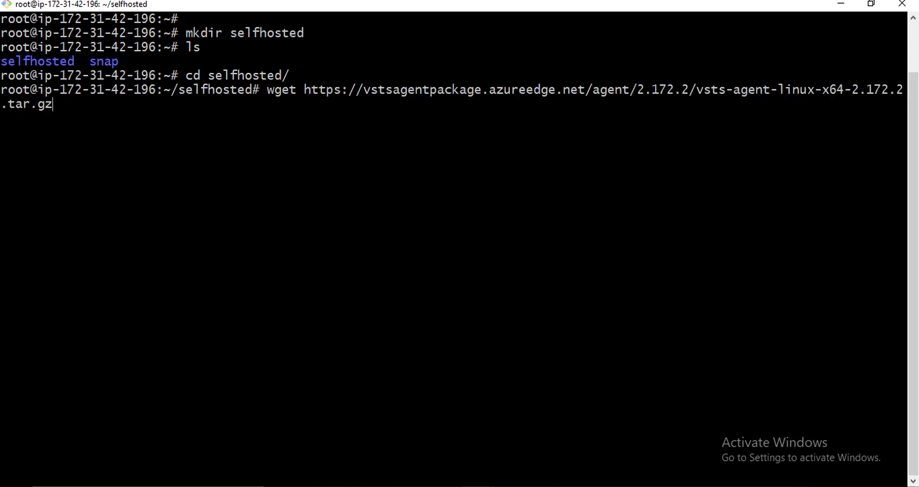
pyautogui.press('Return')
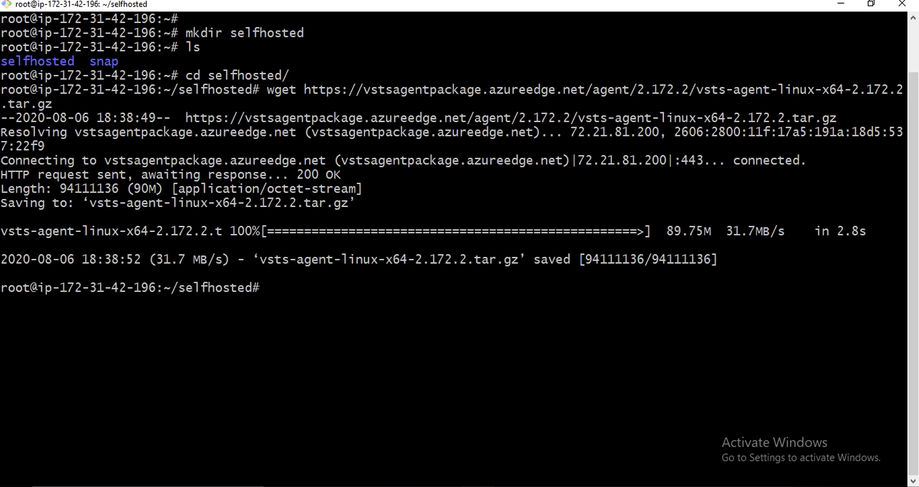
# List the folder and extract vsts-agent-linux-x64-2.172.2.tar.gz with tar zxvf
pyautogui.write('ls')
pyautogui.press('Return')
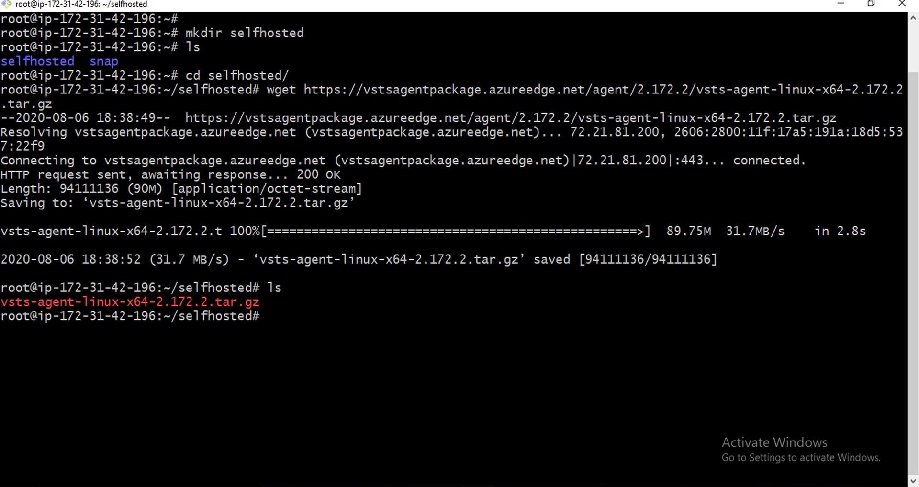
pyautogui.write('tar zxvf v')
pyautogui.press('Tab')
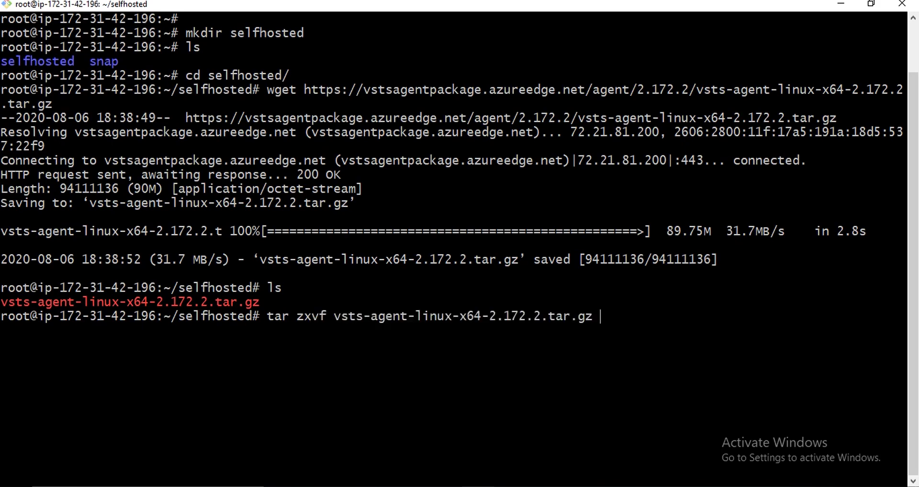
pyautogui.press('Return')
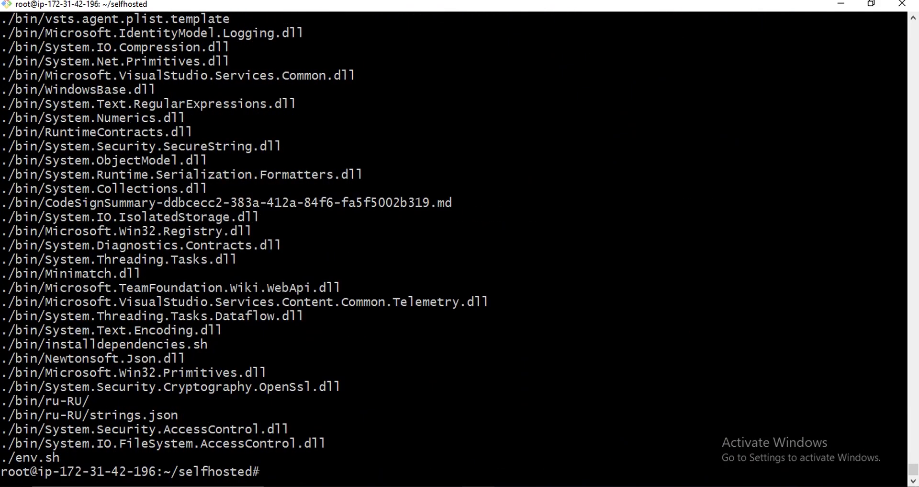
# Clear the screen, list the extracted agent files and run ./config.sh
pyautogui.hotkey('ctrl', 'l')
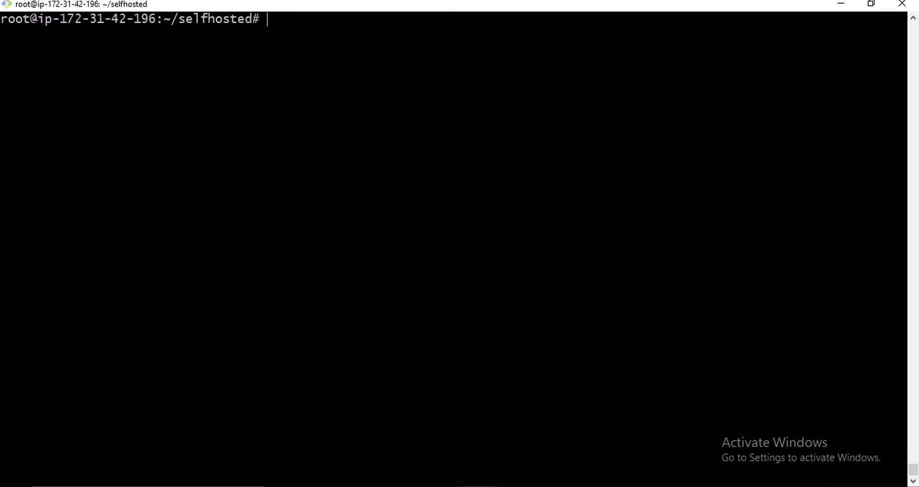
pyautogui.write('./')
pyautogui.press('BackSpace')
pyautogui.press('BackSpace')
pyautogui.write('ls')
pyautogui.press('Return')
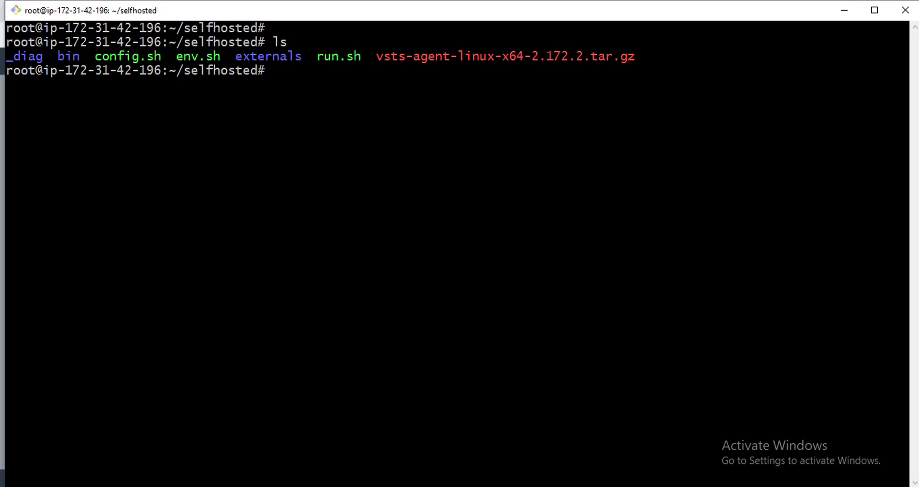
pyautogui.write('./c')
pyautogui.press('Tab')
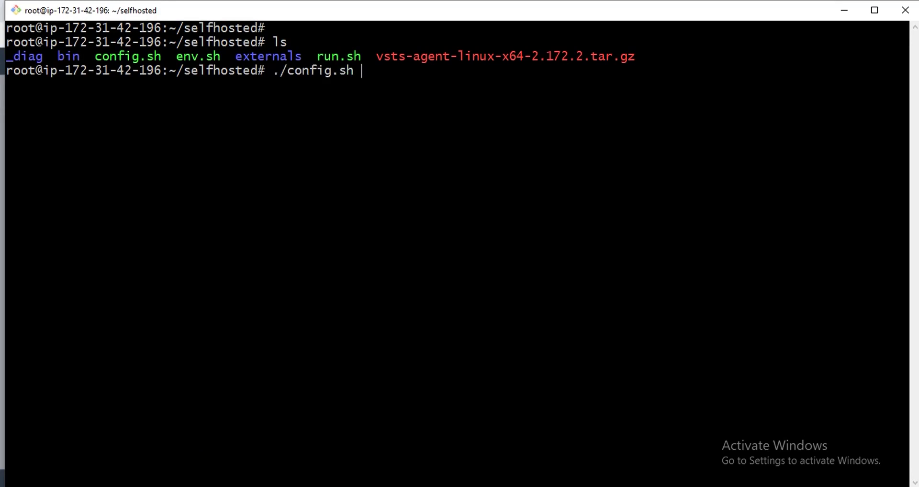
pyautogui.press('Return')
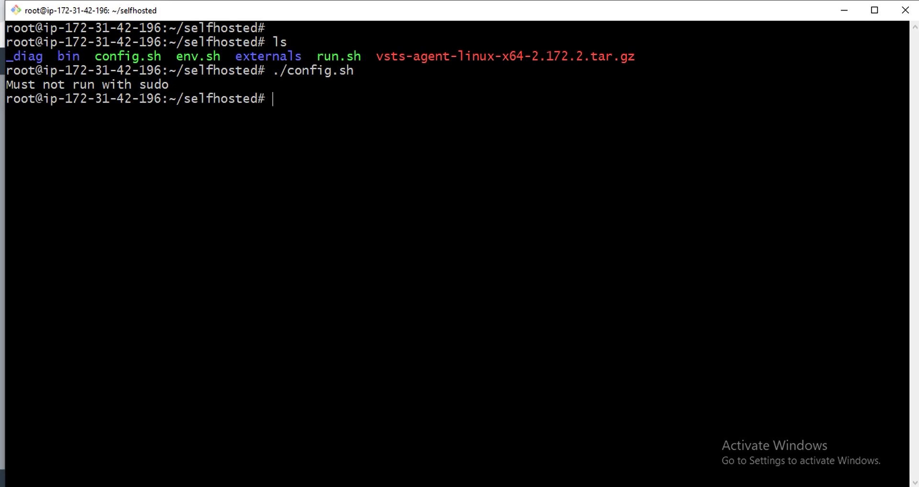
# Export AGENT_ALLOW_RUNASROOT="1", rerun ./config.sh and accept the license with Y
pyautogui.write('export')
pyautogui.write('AGENT')
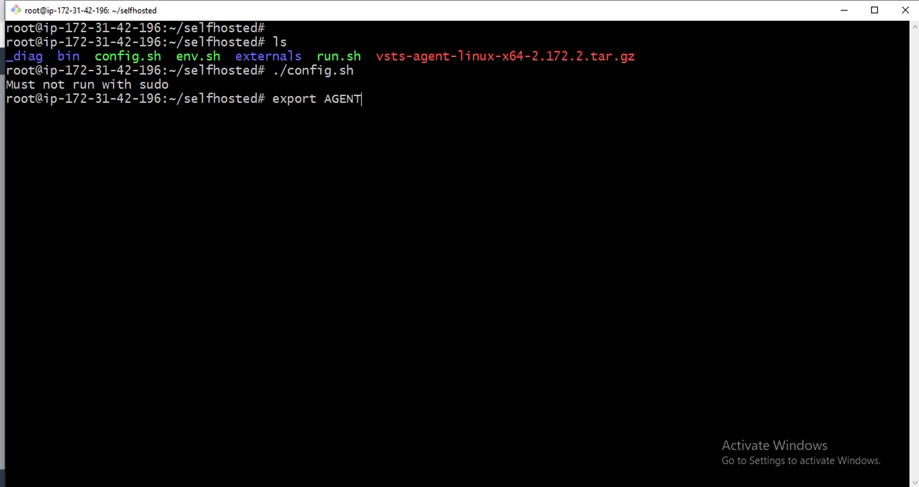
pyautogui.write('_ALLOW_RUNAS')
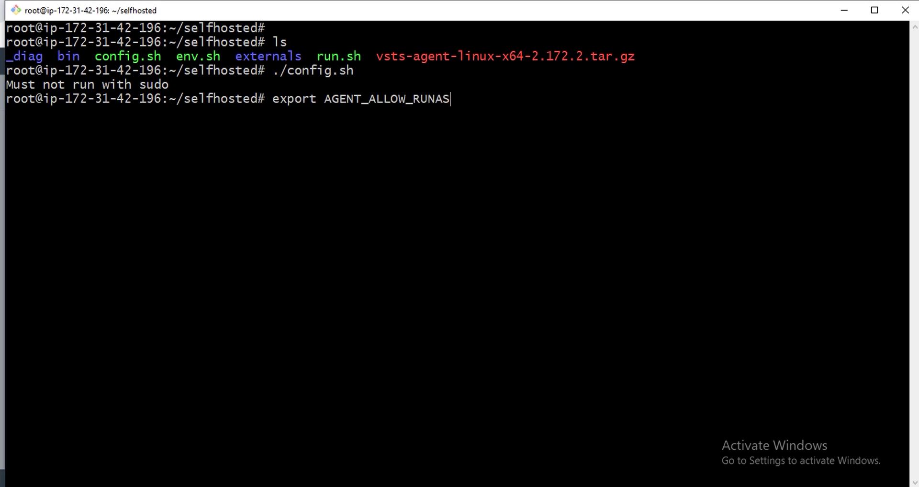
pyautogui.write('ROOT="1"')
pyautogui.press('Return')
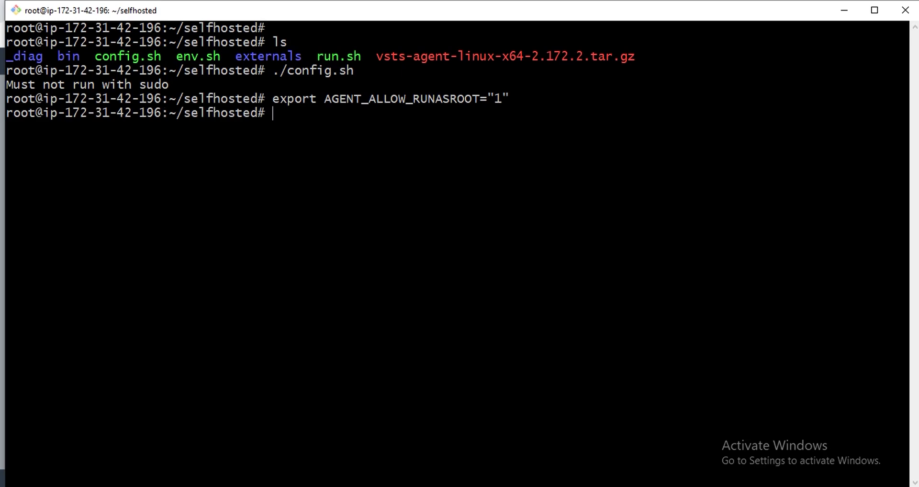
pyautogui.write('./c')
pyautogui.press('Tab')
pyautogui.press('Return')
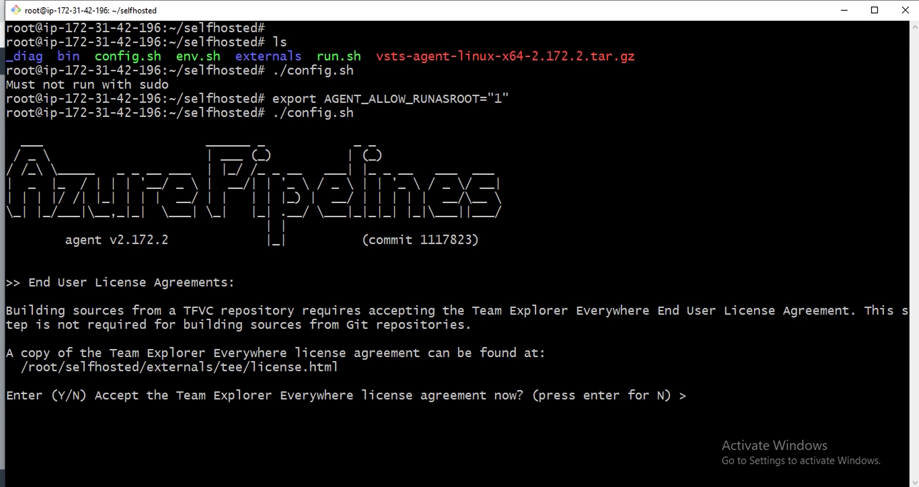
pyautogui.write('Y')
pyautogui.press('Return')
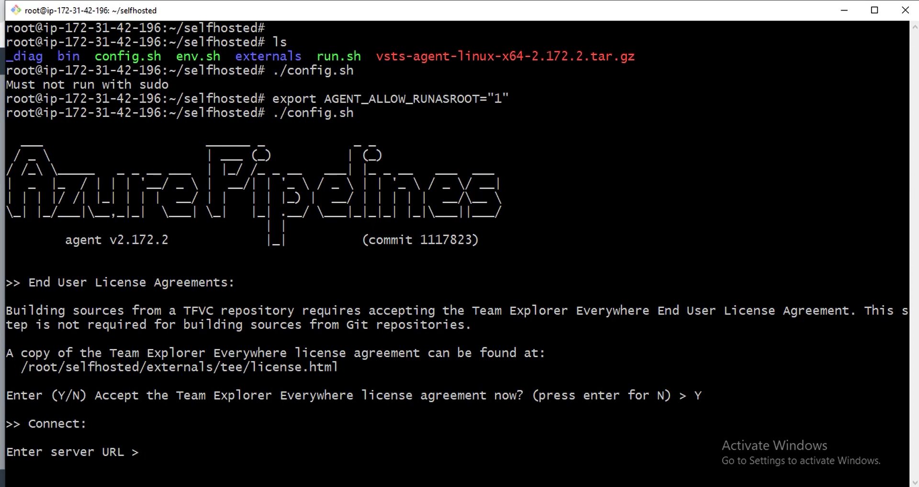
pyautogui.hotkey('alt', 'Tab')
pyautogui.press('Tab')
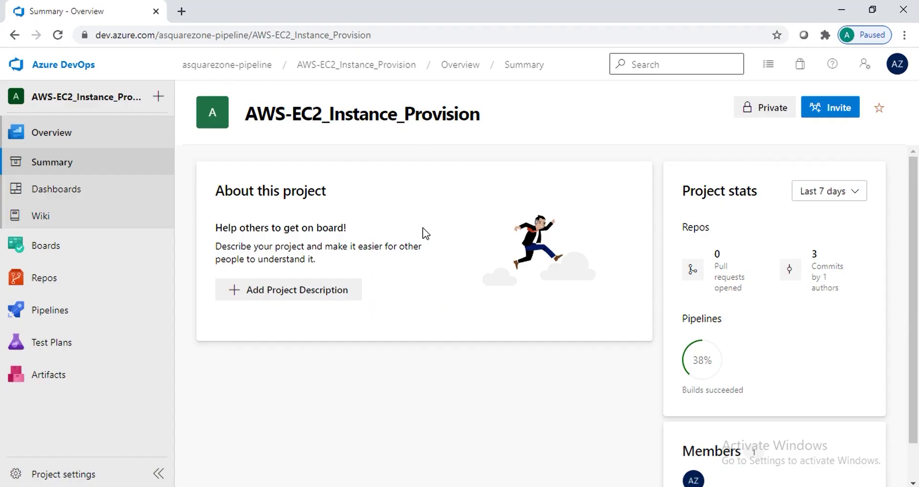
pyautogui.click(250, 37)
pyautogui.click(250, 37)
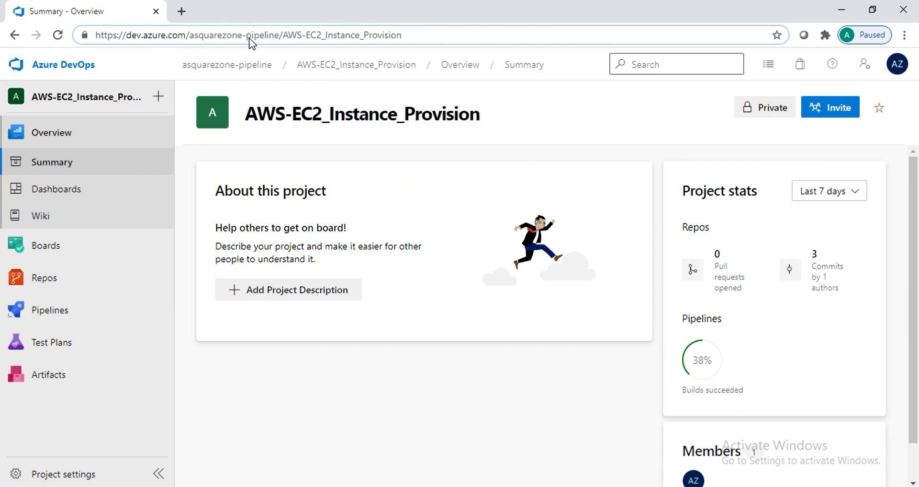
pyautogui.hotkey('shift', 'Home')
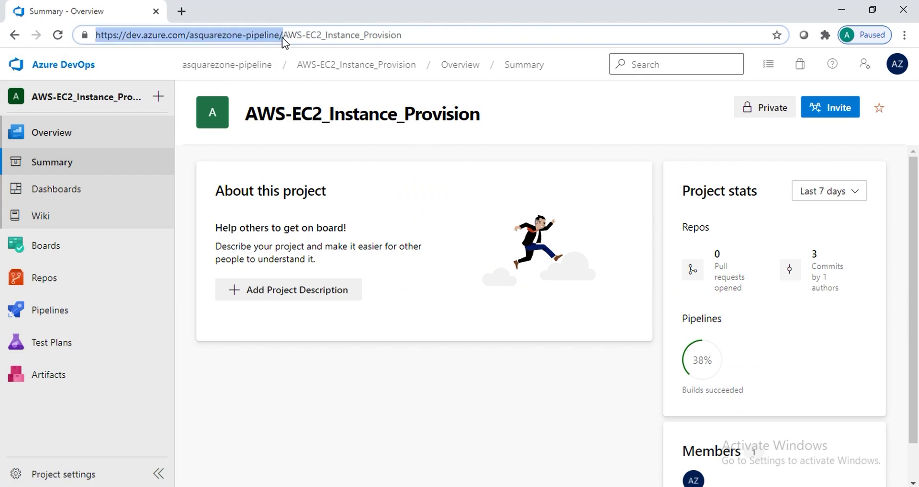
pyautogui.hotkey('shift', 'Left')
pyautogui.press('super+c')
pyautogui.hotkey('alt', 'Tab')
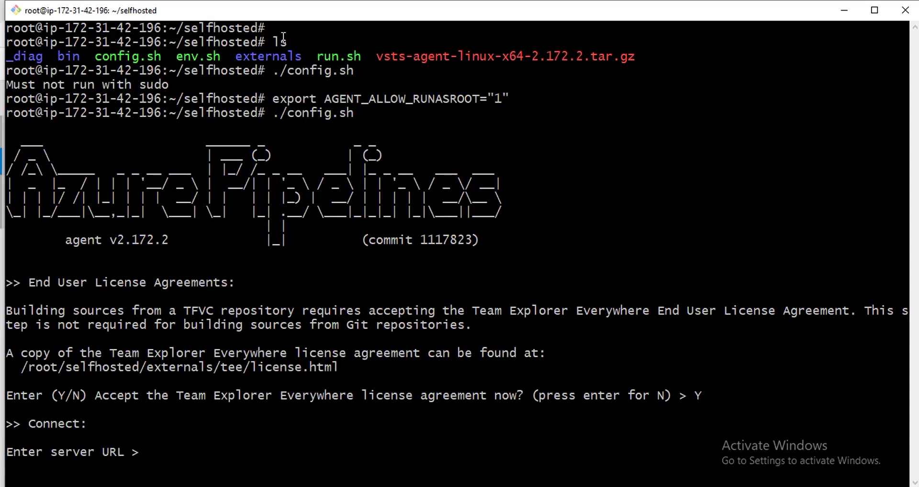
pyautogui.rightClick(284, 37)
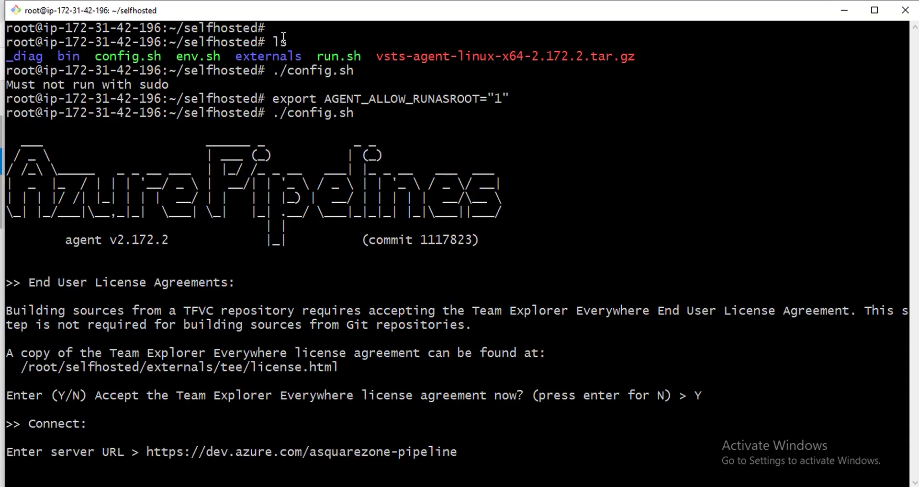
pyautogui.press('Return')
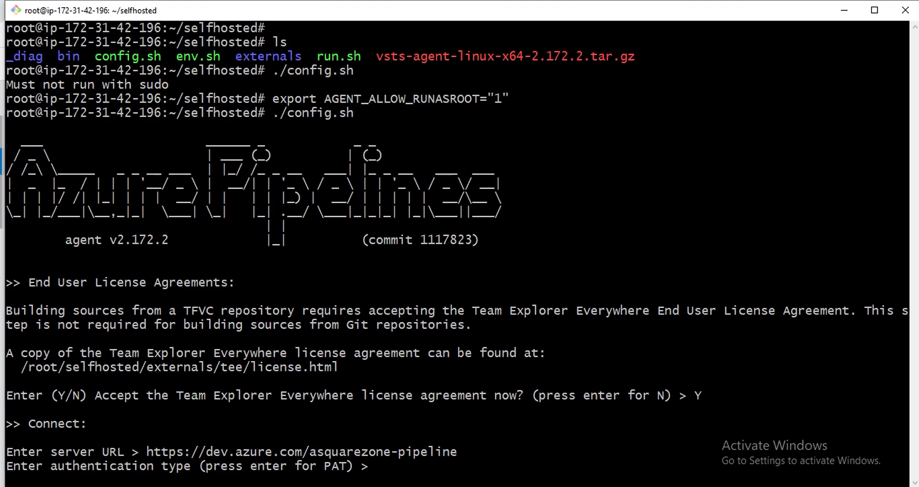
pyautogui.press('Return')
pyautogui.hotkey('alt', 'Tab')
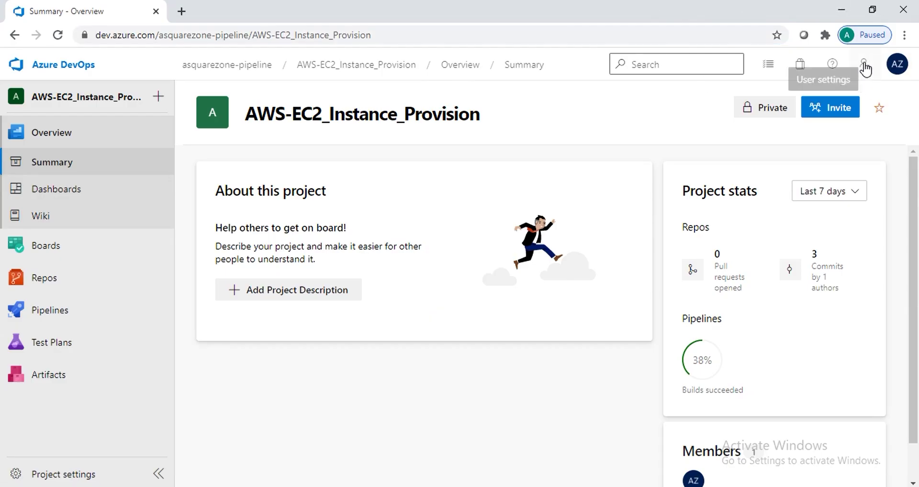
# Create a Full access token named selfhosted_server under personal access tokens and copy it
pyautogui.click(865, 67)
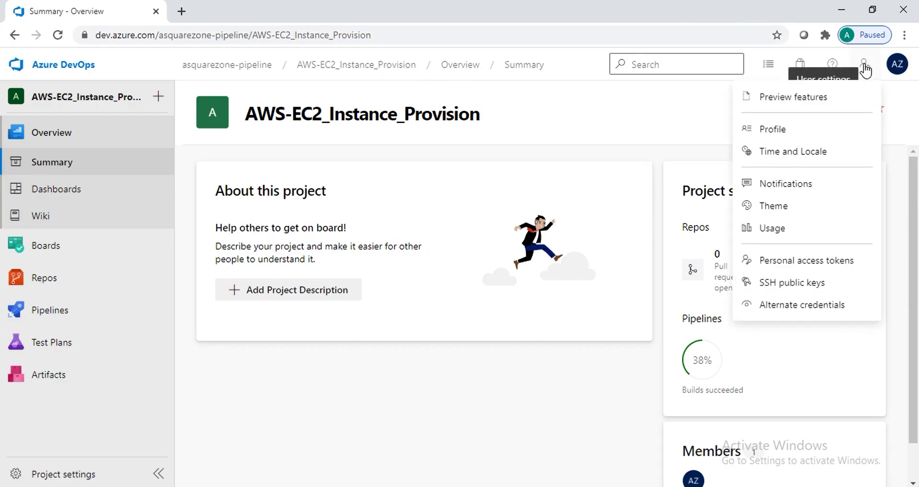
pyautogui.click(830, 263)
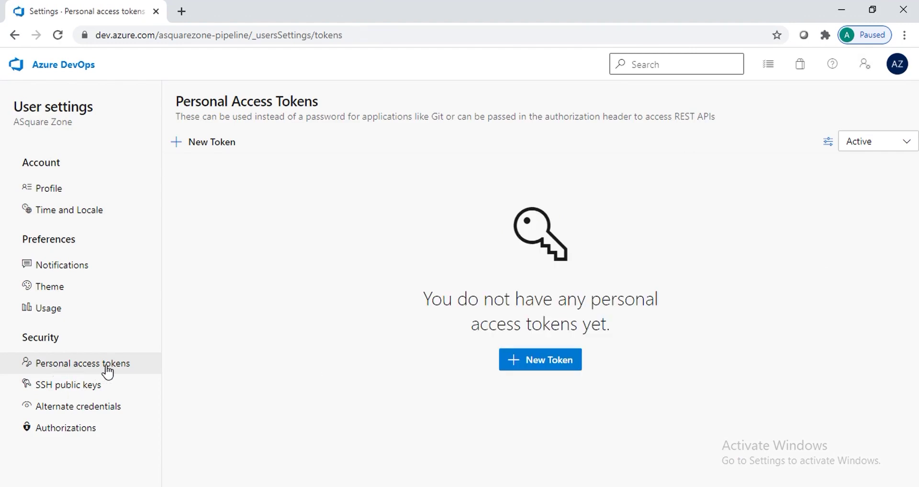
pyautogui.click(561, 365)
pyautogui.click(549, 136)
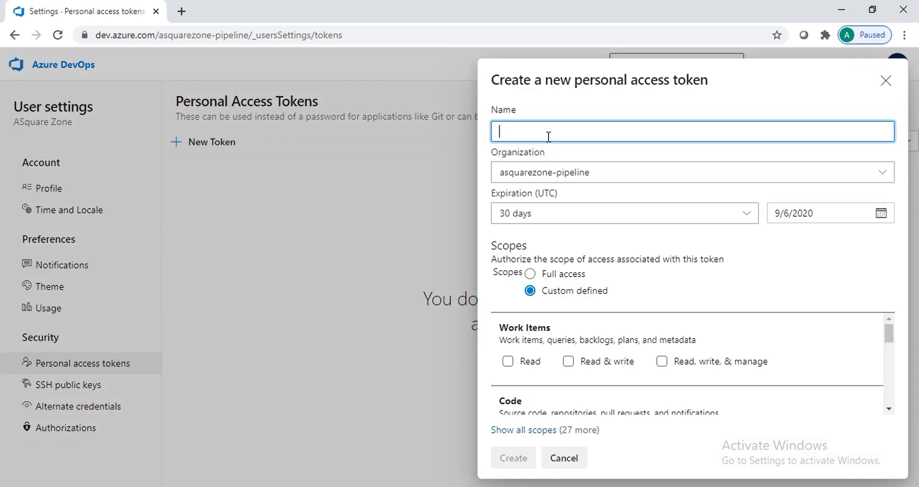
pyautogui.write('selfhosted_server')
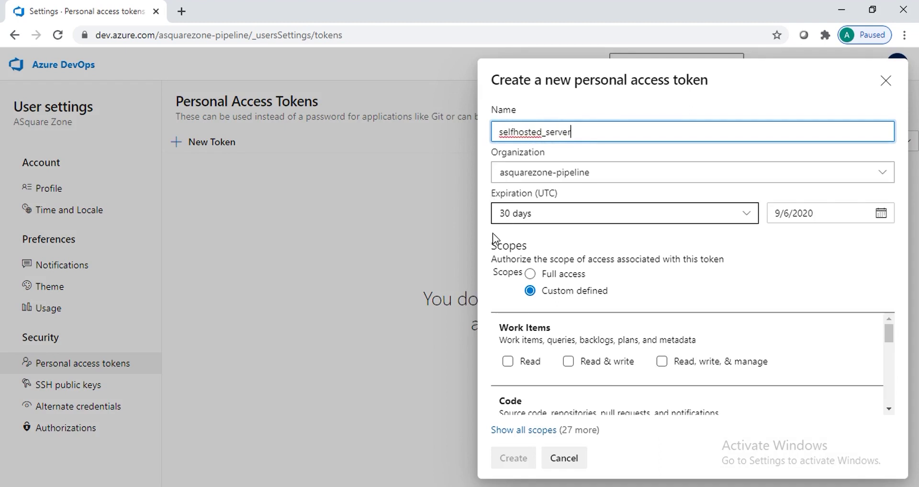
pyautogui.click(530, 274)
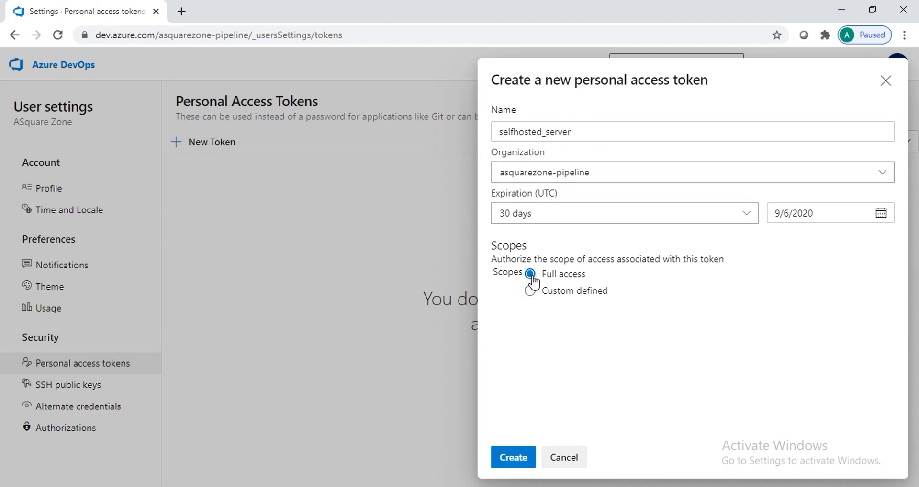
pyautogui.click(514, 459)
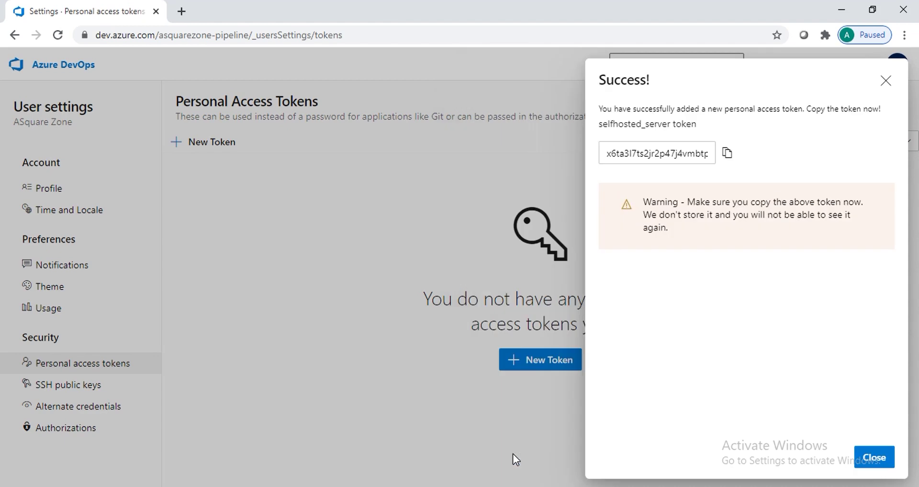
pyautogui.click(727, 154)
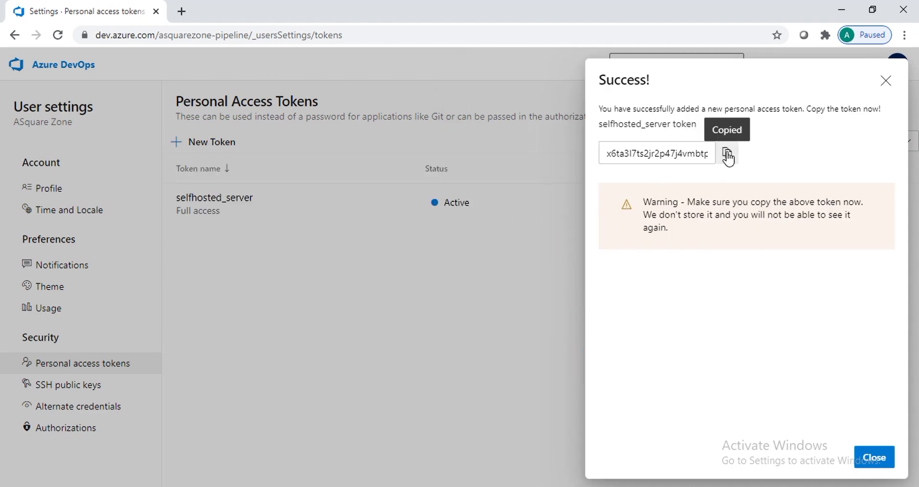
# Paste the token, keep the default pool and name the agent 'self_hosted agent'
pyautogui.hotkey('alt', 'Tab')
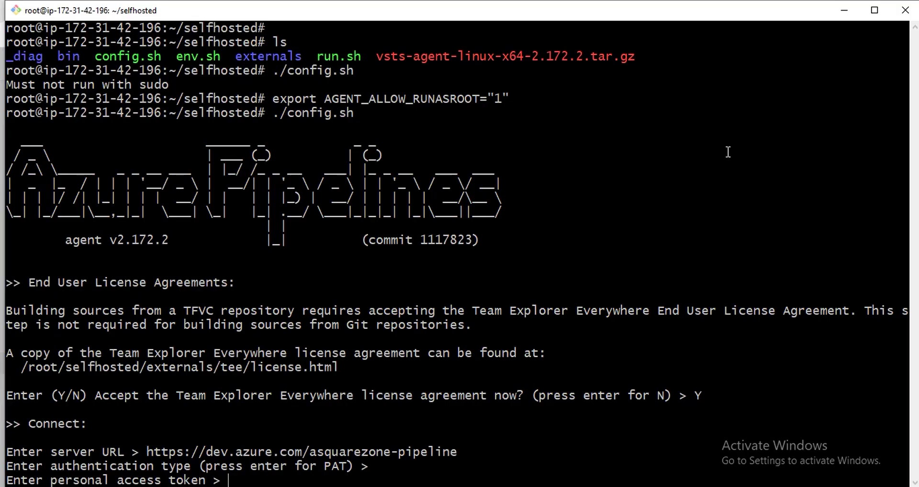
pyautogui.rightClick(728, 152)
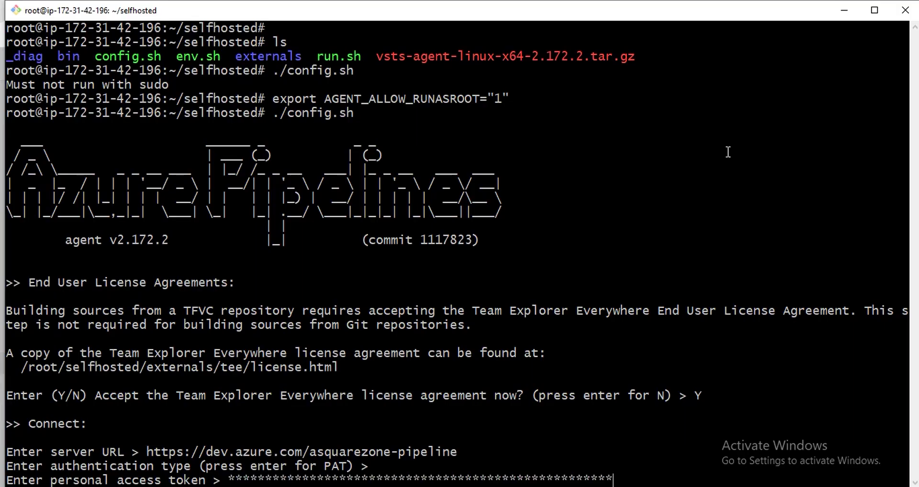
pyautogui.press('Return')
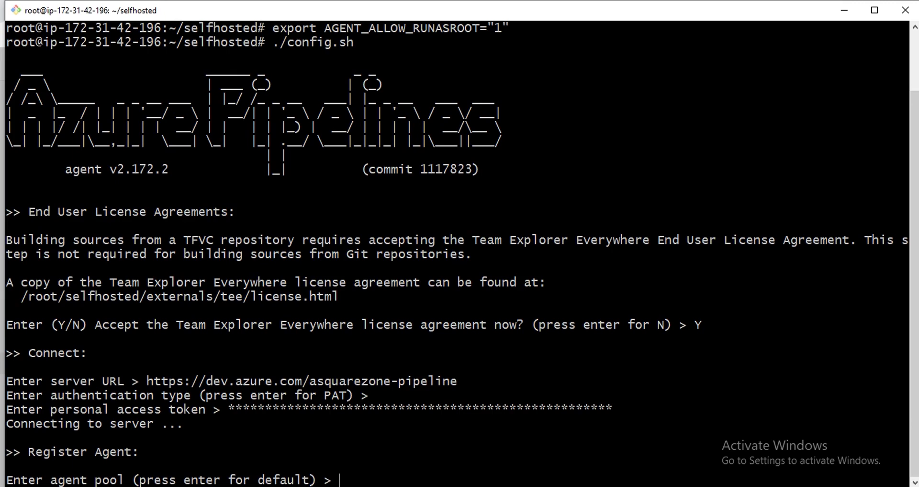
pyautogui.press('Return')
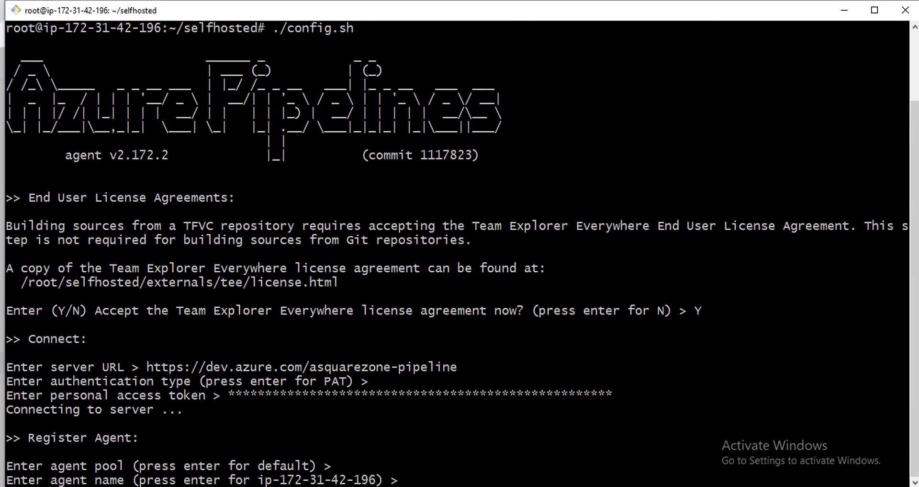
pyautogui.write('seld')
pyautogui.press('BackSpace')
pyautogui.write('f_hosted')
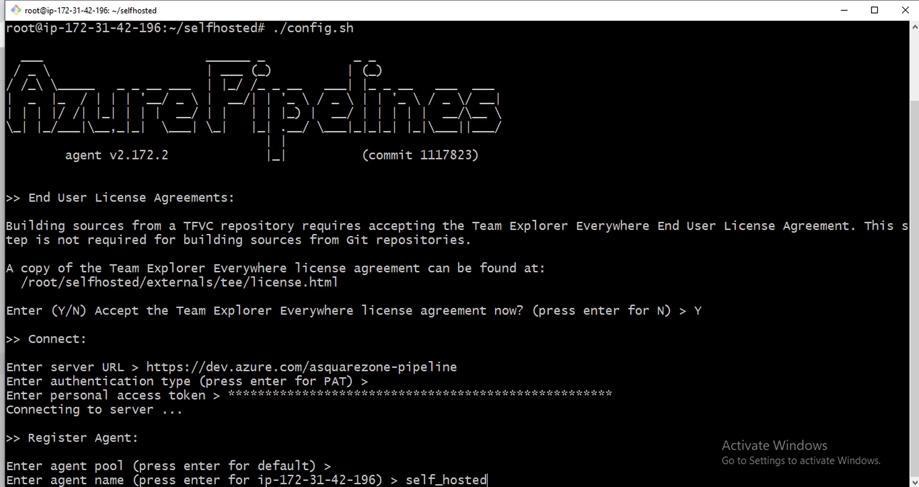
pyautogui.write(' agent')
pyautogui.press('Return')
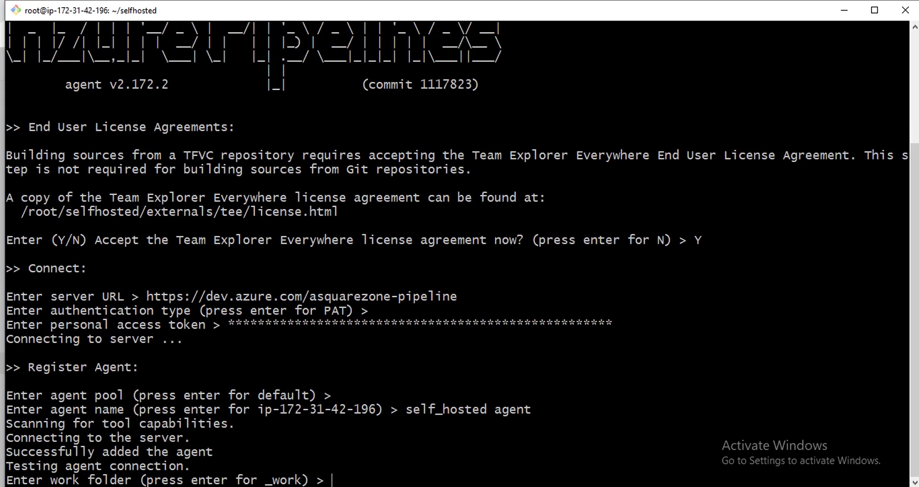
pyautogui.hotkey('alt', 'Tab')
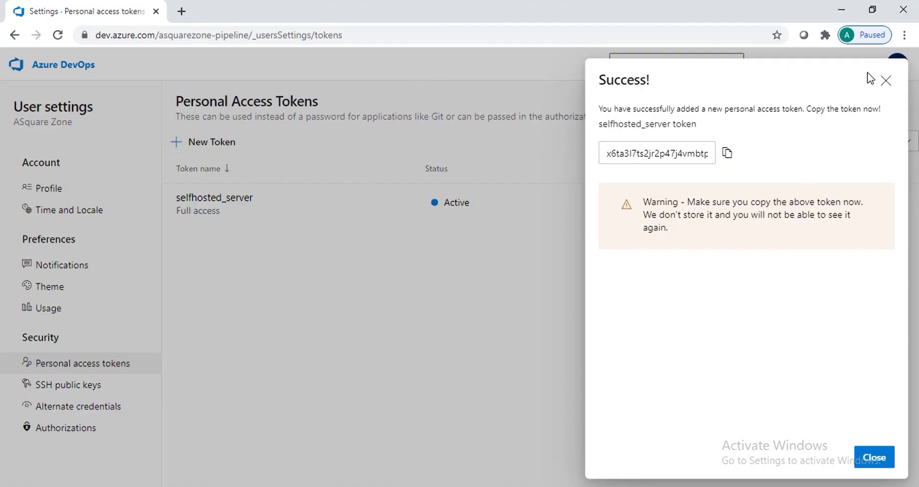
# Navigate to AWS-EC2_Instance_Provision project settings, Agent pools, Default pool's Agents list
pyautogui.click(894, 81)
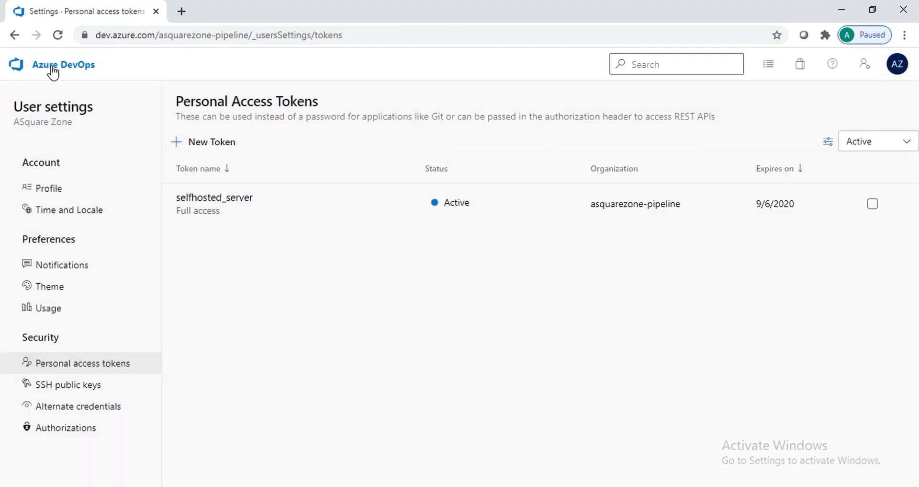
pyautogui.click(54, 67)
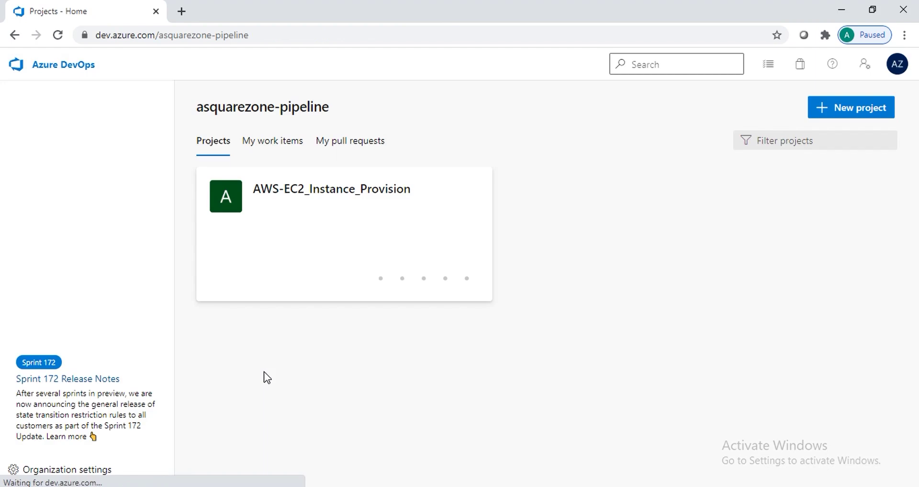
pyautogui.click(285, 194)
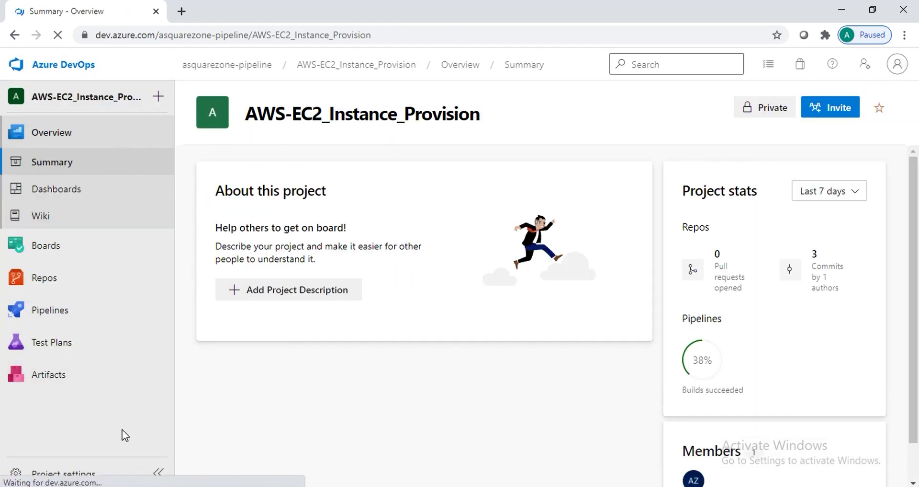
pyautogui.click(60, 475)
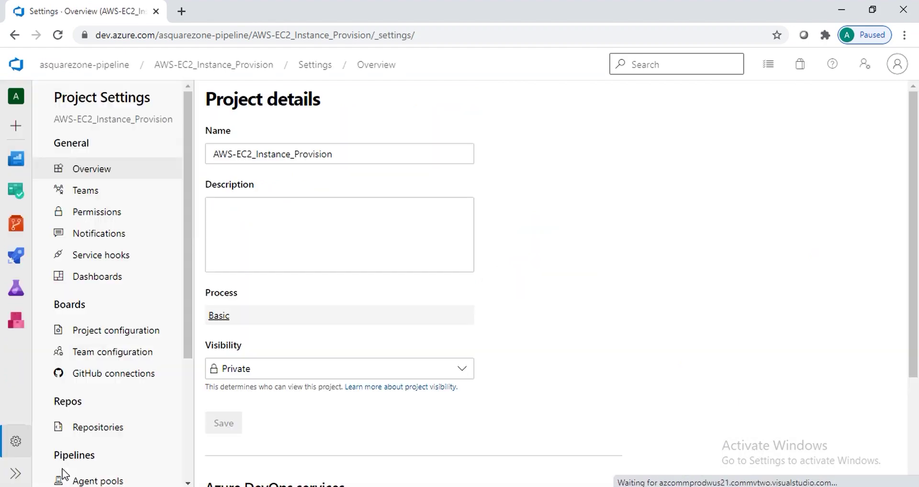
pyautogui.moveTo(186, 332); pyautogui.dragTo(188, 380)
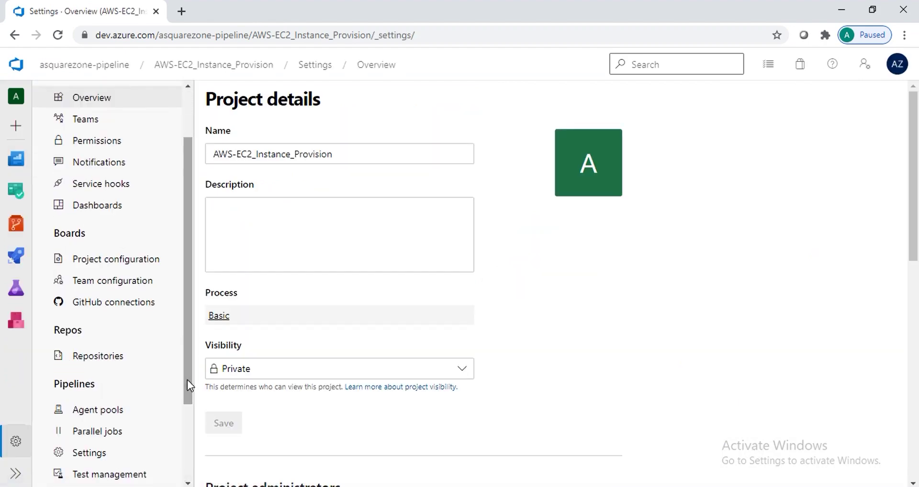
pyautogui.click(100, 408)
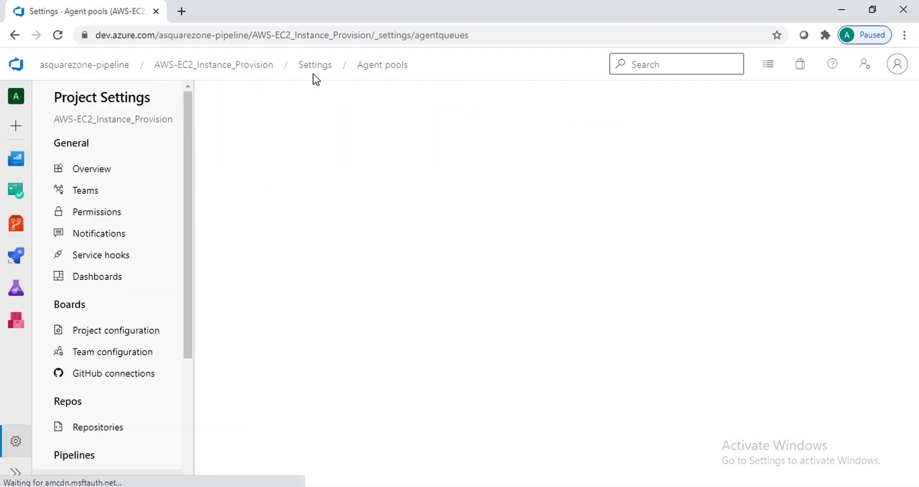
pyautogui.click(260, 232)
pyautogui.click(262, 138)
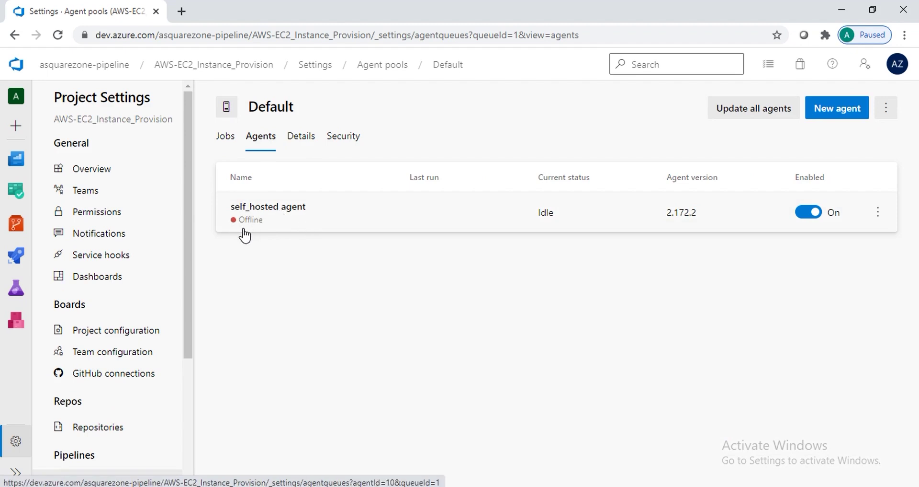
# Finish agent configuration with the default _work folder, dismissing the update-all-agents prompt
pyautogui.hotkey('alt', 'Tab')
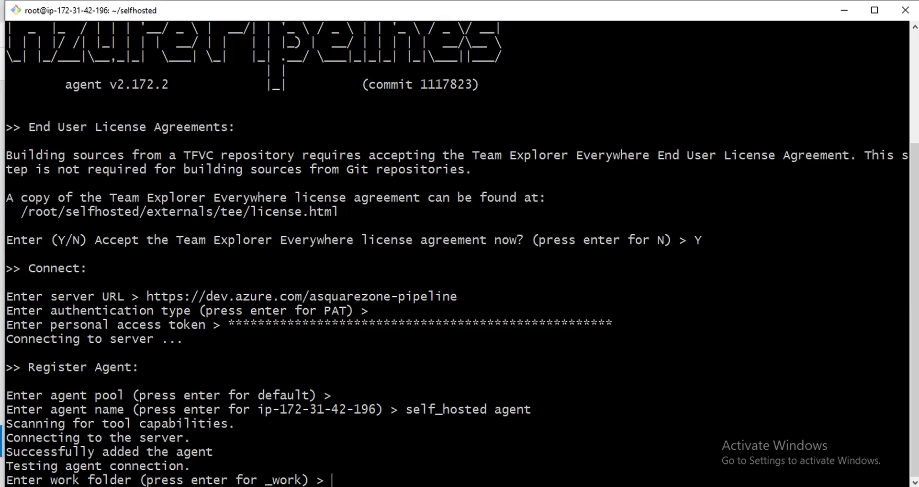
pyautogui.press('Return')
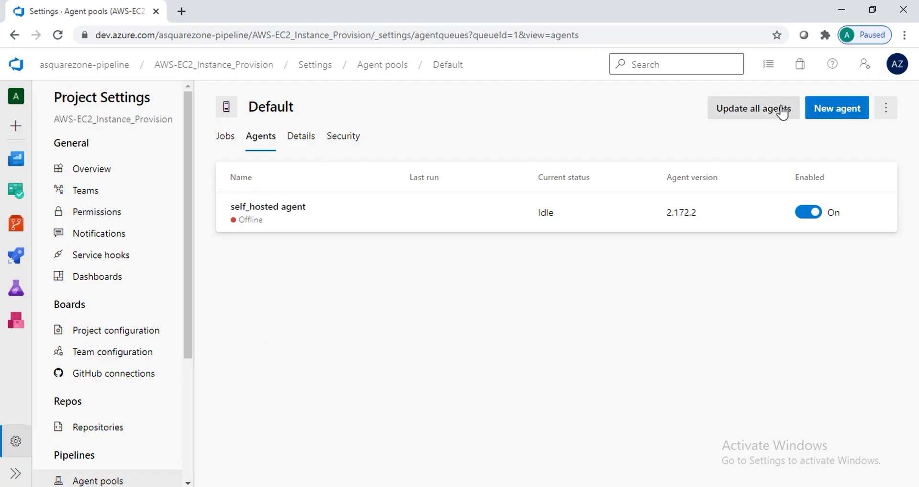
pyautogui.click(782, 112)
pyautogui.click(592, 319)
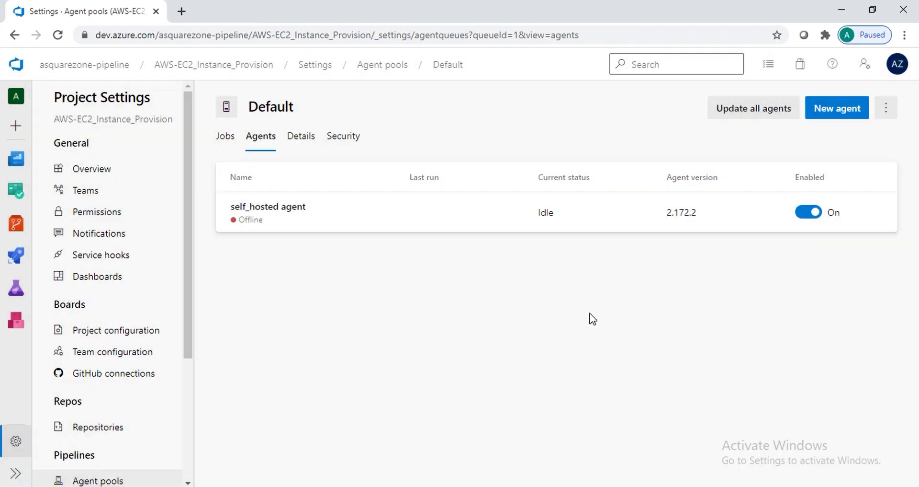
pyautogui.hotkey('alt', 'Tab')
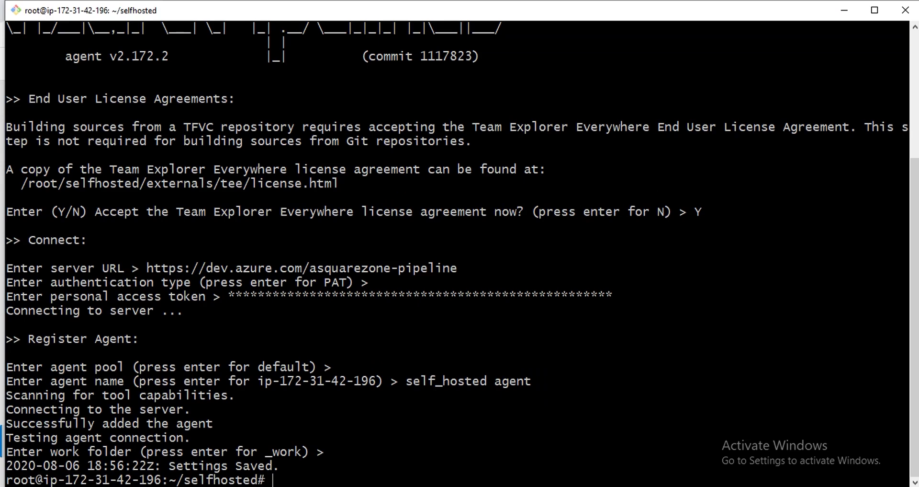
# Clear the terminal and launch the agent with ./run.sh
pyautogui.press('Return')
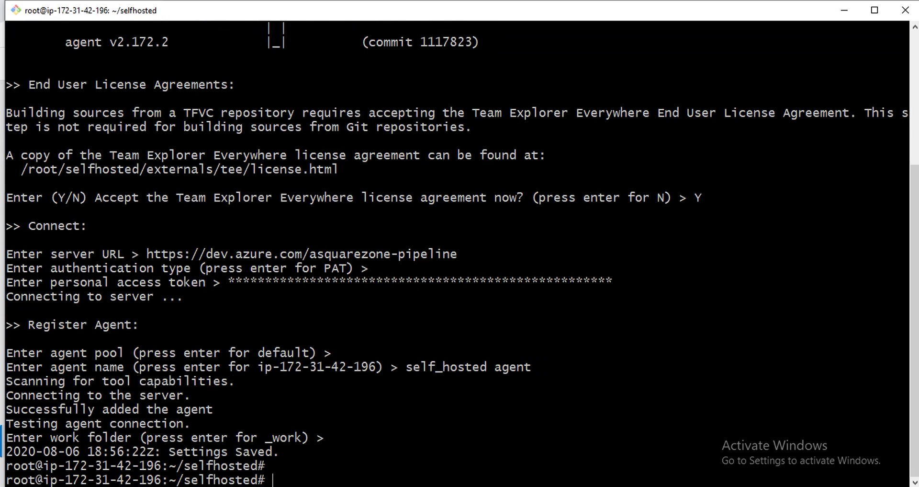
pyautogui.hotkey('ctrl', 'l')
pyautogui.write('./')
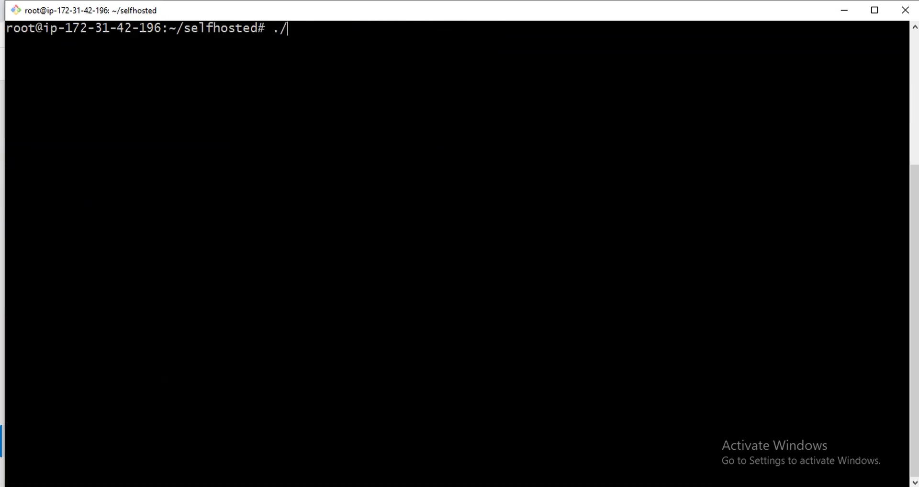
pyautogui.write('run.sh')
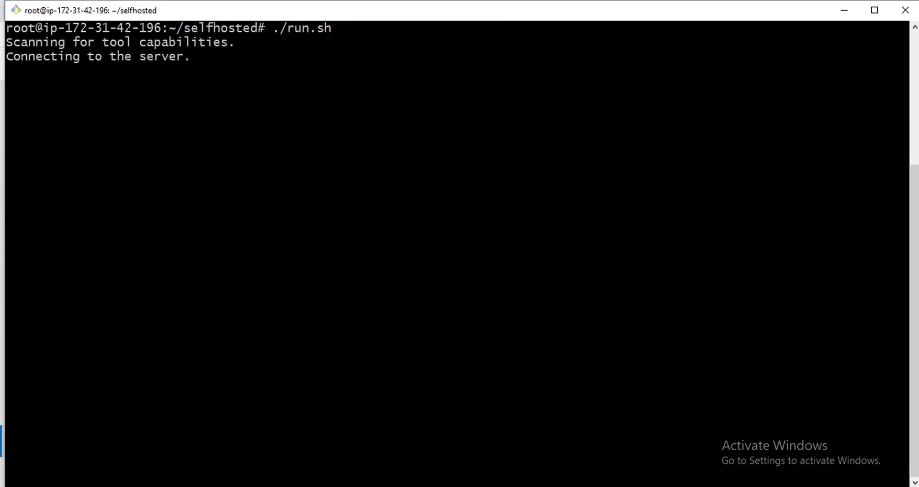
pyautogui.hotkey('alt', 'Tab')
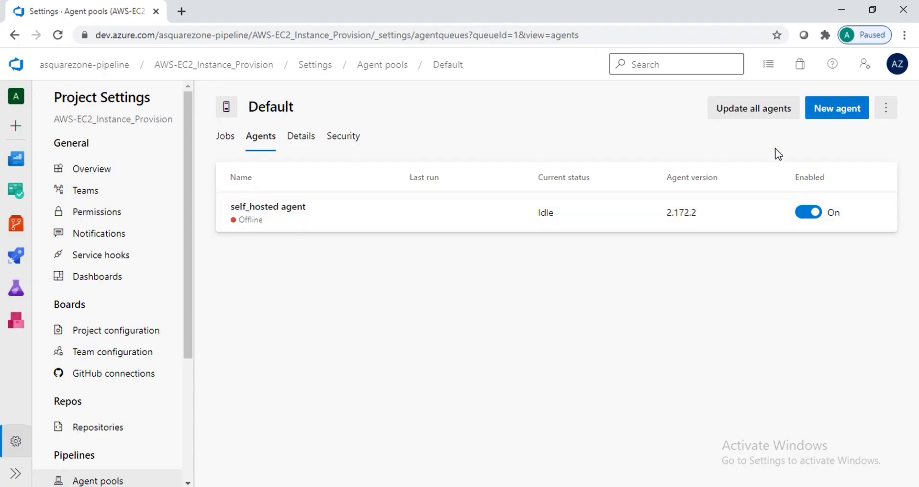
# Confirm updating all agents and check self_hosted agent shows Online and Idle
pyautogui.click(759, 116)
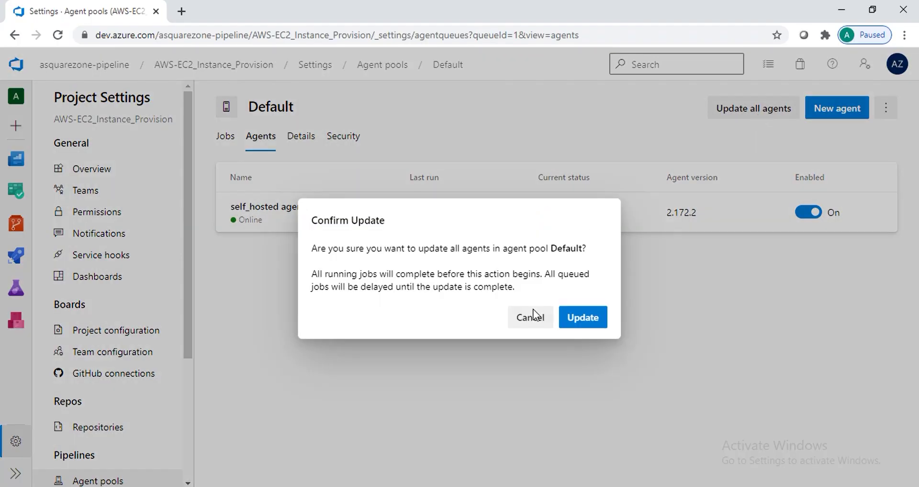
pyautogui.click(584, 322)
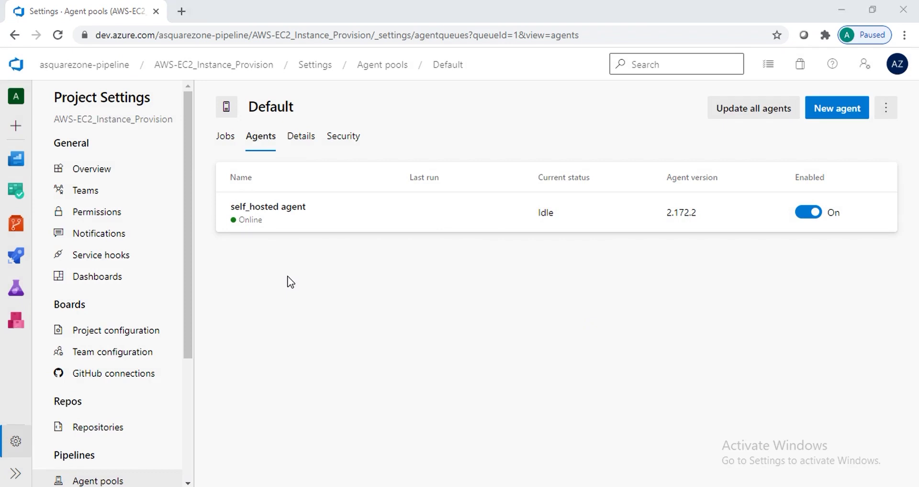
pyautogui.hotkey('alt', 'Tab')
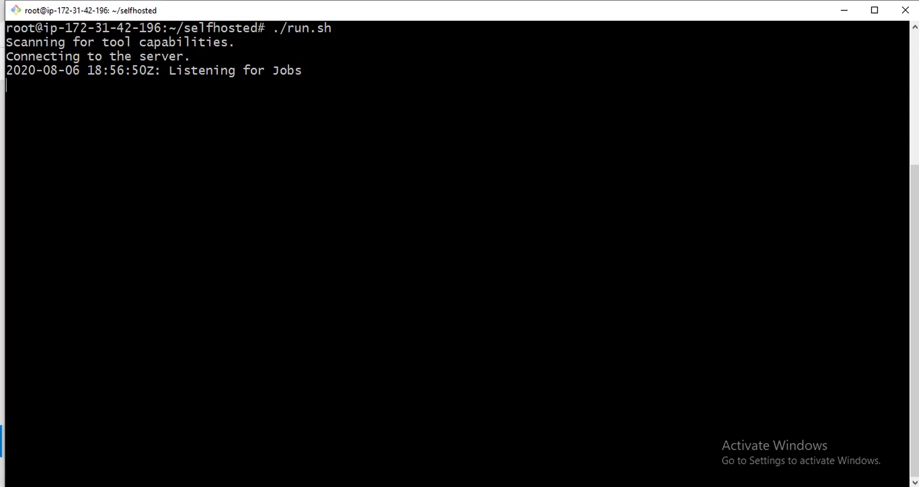
# Open a second Git Bash window and paste in the EC2 instance's ssh -i "asquarezone.pem" ubuntu@ command
pyautogui.rightClick(347, 14)
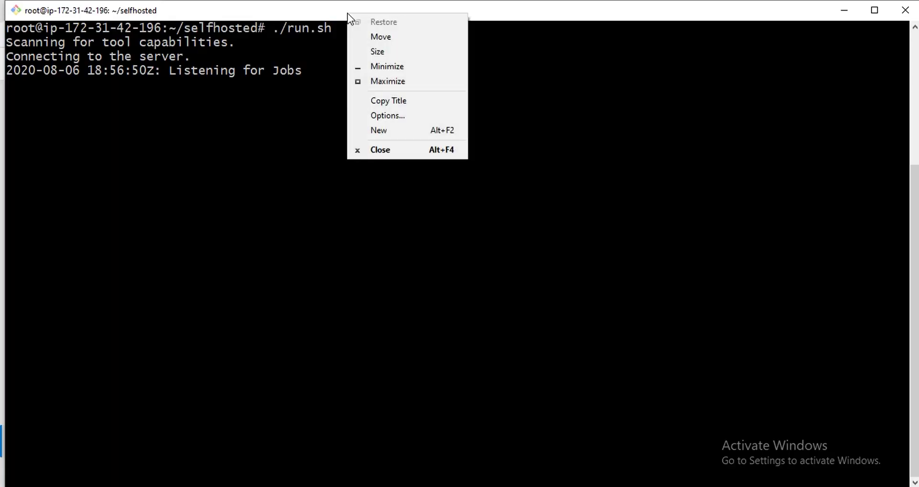
pyautogui.click(413, 126)
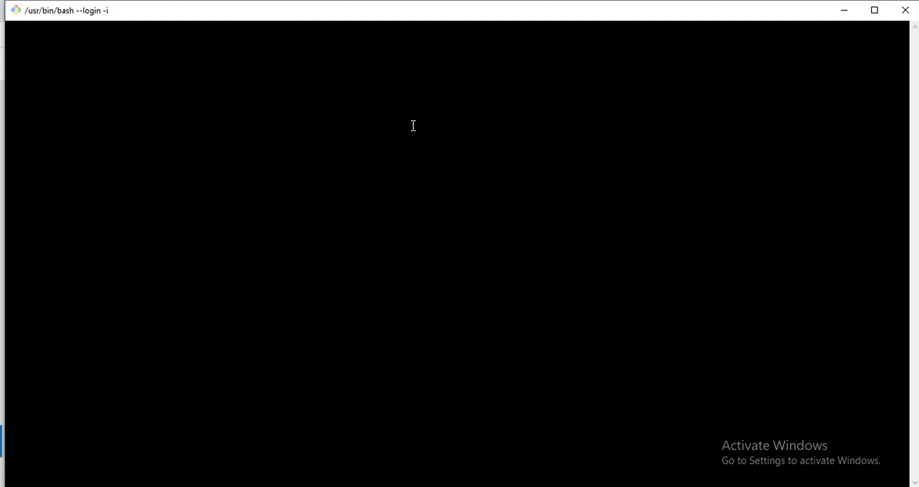
pyautogui.hotkey('alt', 'Tab')
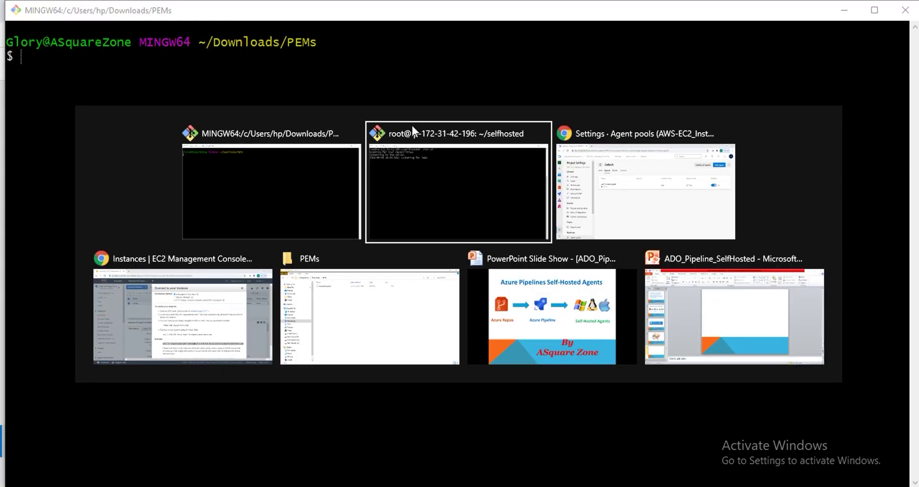
pyautogui.hotkey('alt', 'Tab')
pyautogui.hotkey('alt', 'Tab')
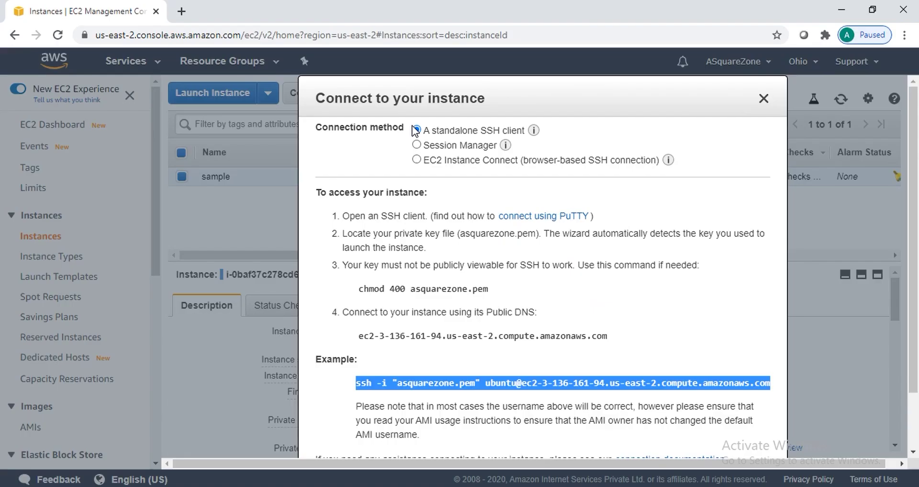
pyautogui.hotkey('alt', 'Tab')
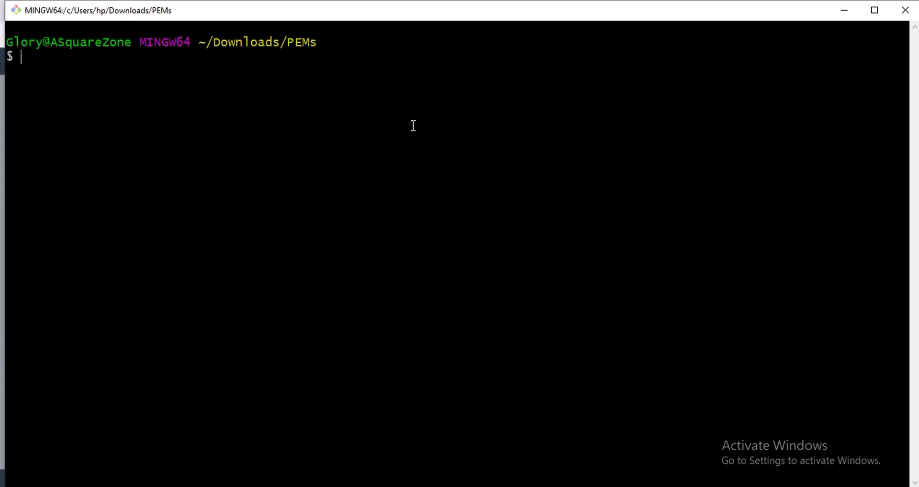
pyautogui.press('shift+Insert')
pyautogui.press('Return')
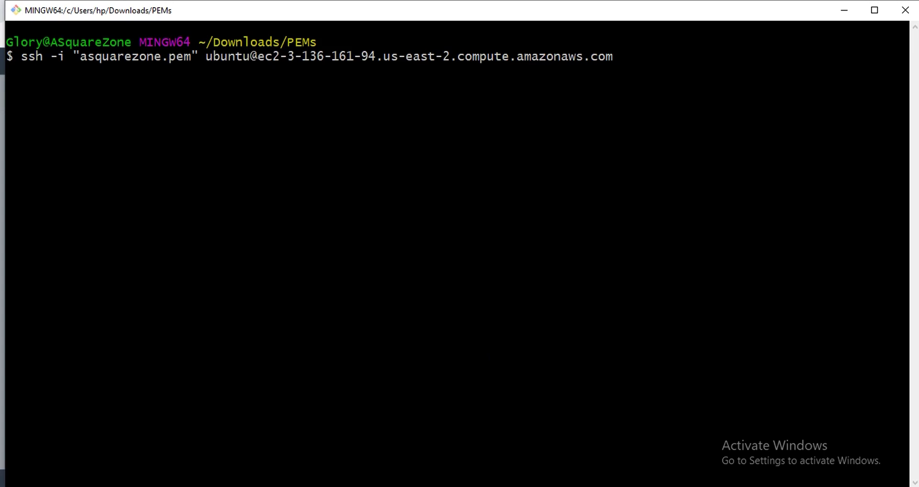
# Become root with sudo su -, clear the screen, and run ansible --version to find it missing
pyautogui.write('sudo su -')
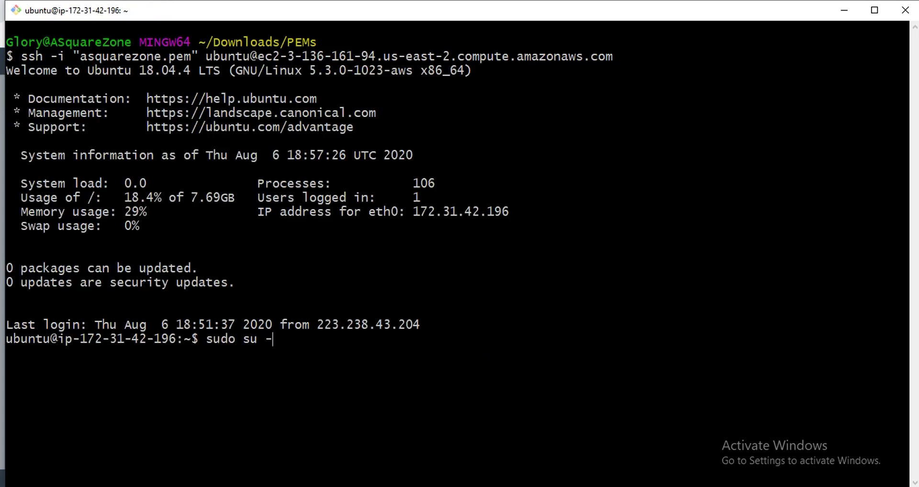
pyautogui.press('Return')
pyautogui.hotkey('ctrl', 'l')
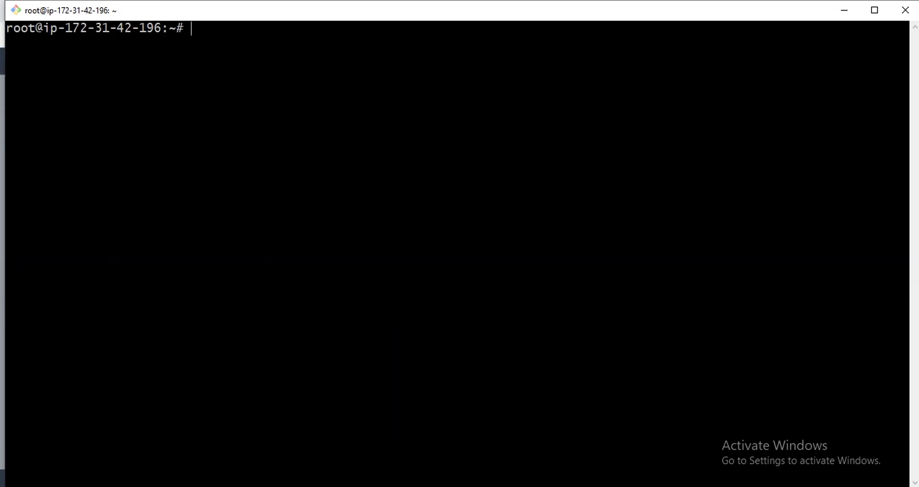
pyautogui.write('ansible --version')
pyautogui.press('Return')
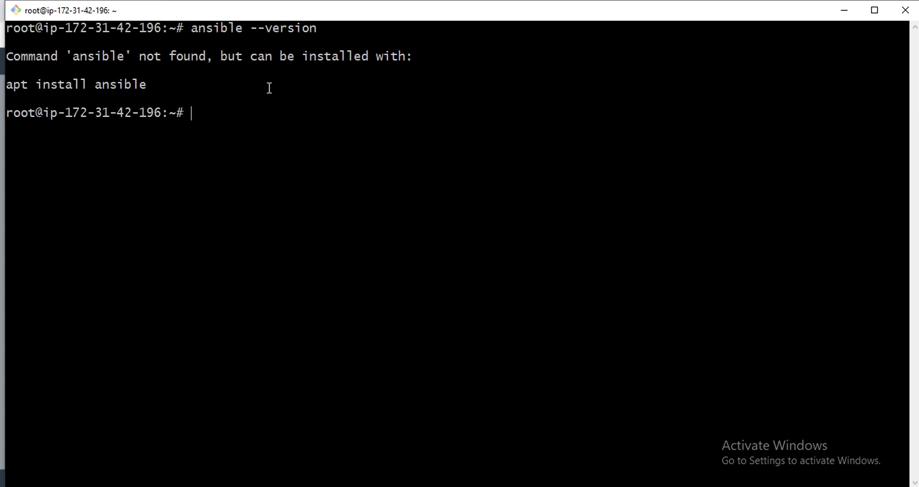
pyautogui.hotkey('alt', 'Tab')
pyautogui.hotkey('alt', 'Tab')
pyautogui.hotkey('alt', 'Tab')
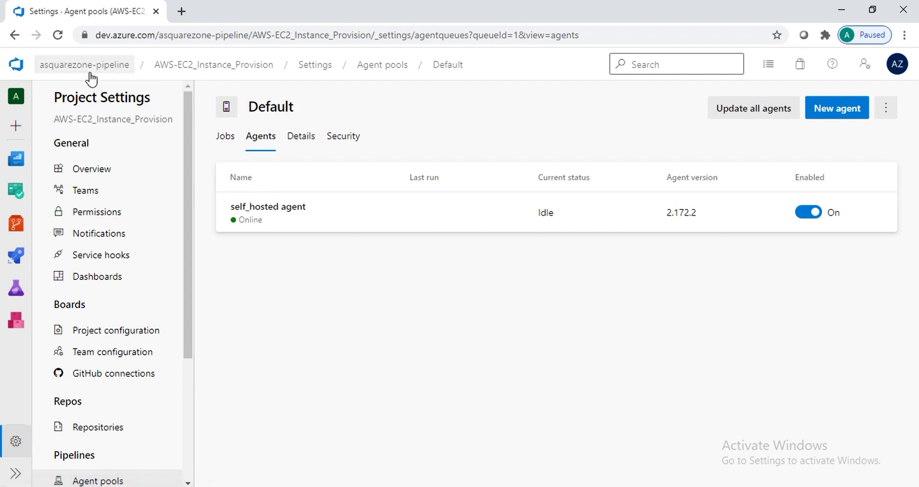
# Start a classic-editor pipeline in AWS-EC2_Instance_Provision using Azure Repos Git on the master branch
pyautogui.click(61, 66)
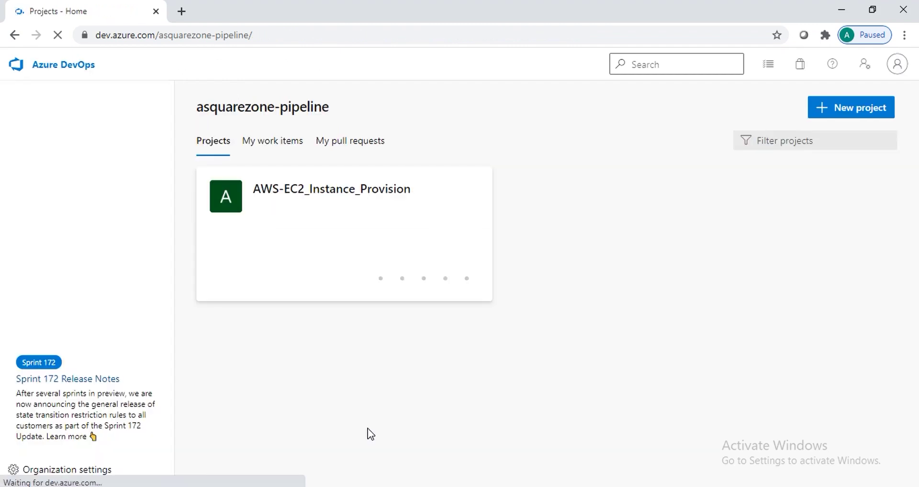
pyautogui.click(299, 197)
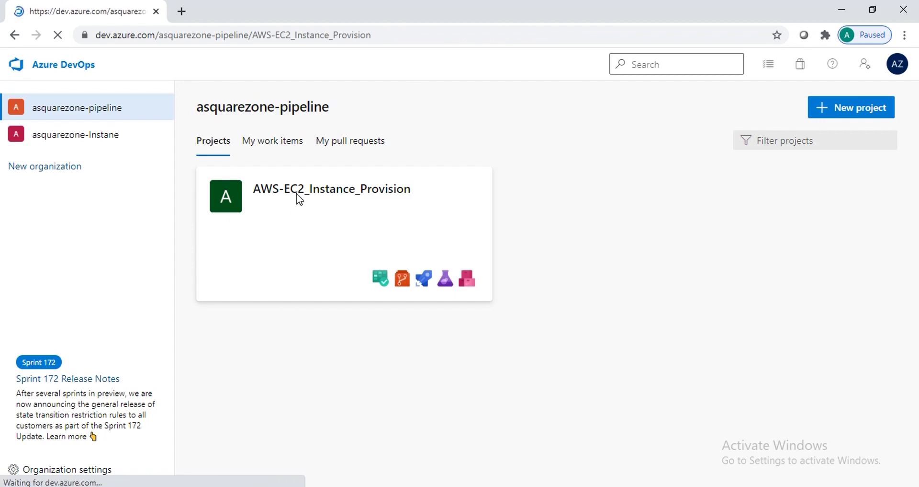
pyautogui.moveTo(102, 318)
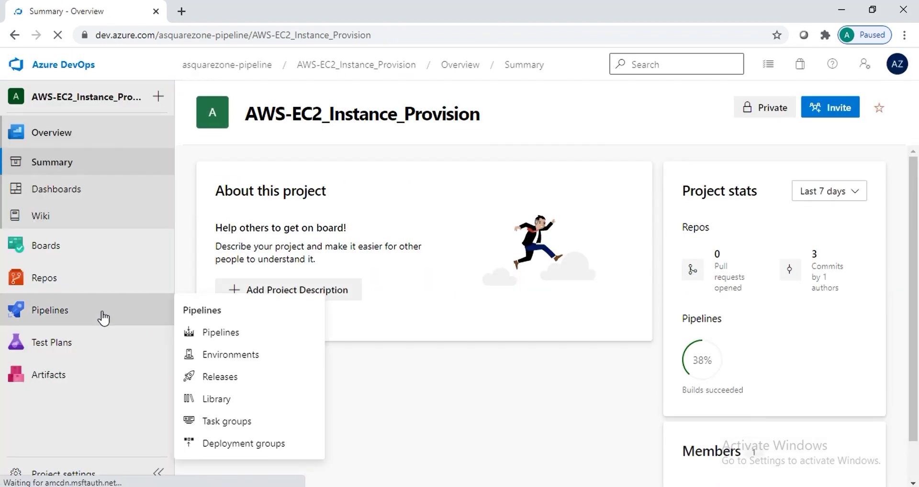
pyautogui.click(222, 334)
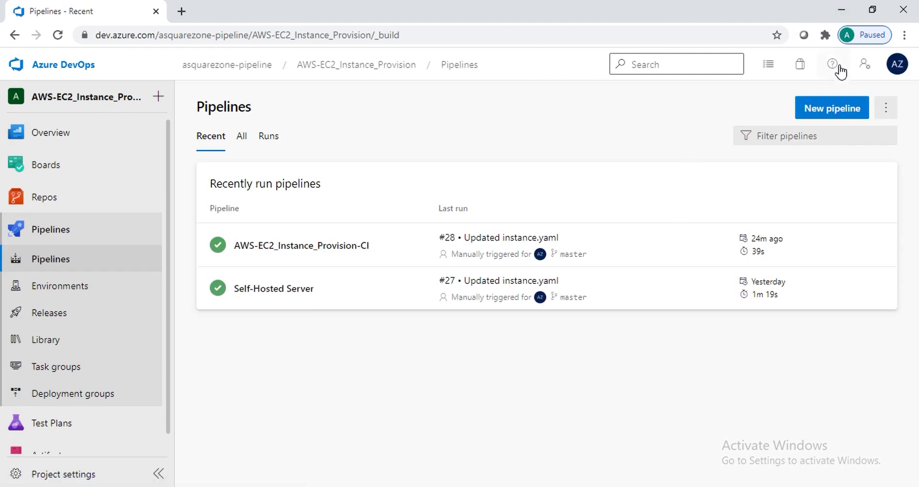
pyautogui.click(838, 118)
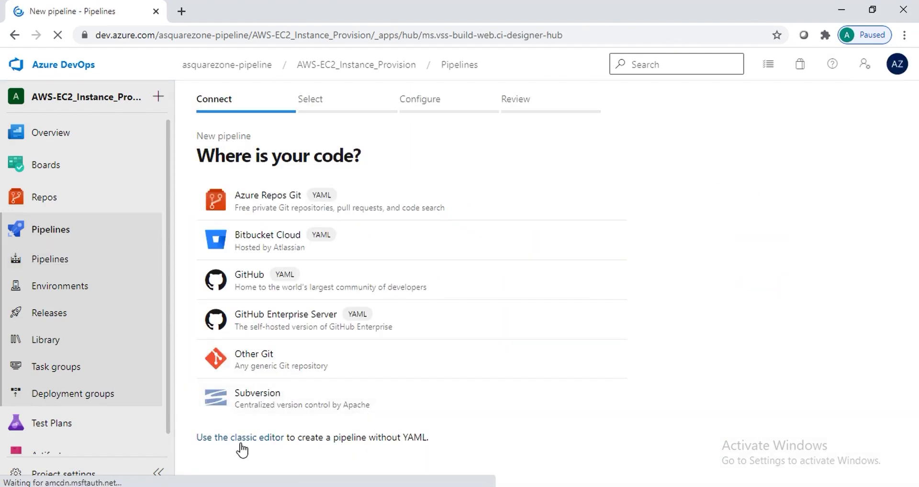
pyautogui.click(242, 438)
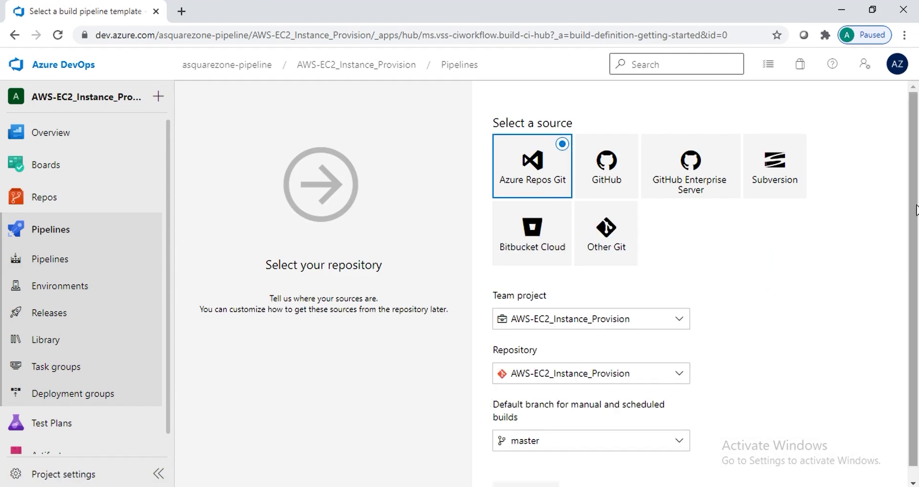
pyautogui.scroll(-1, 917, 209)
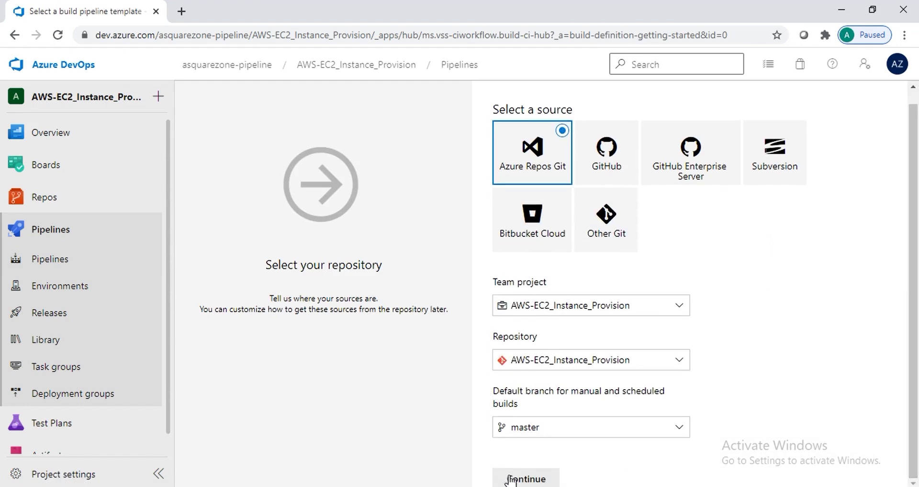
pyautogui.click(512, 479)
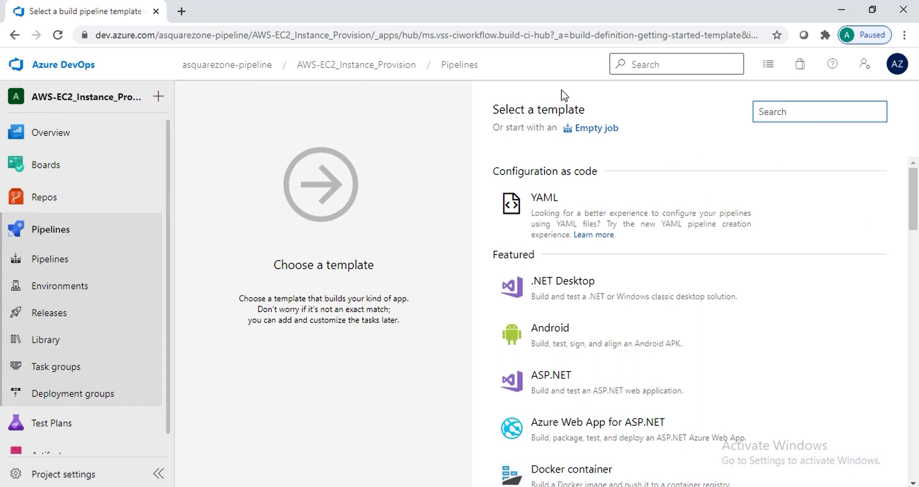
# Start from an Empty job, name the pipeline 'self-hosted configure', and set the agent pool to Default
pyautogui.click(594, 128)
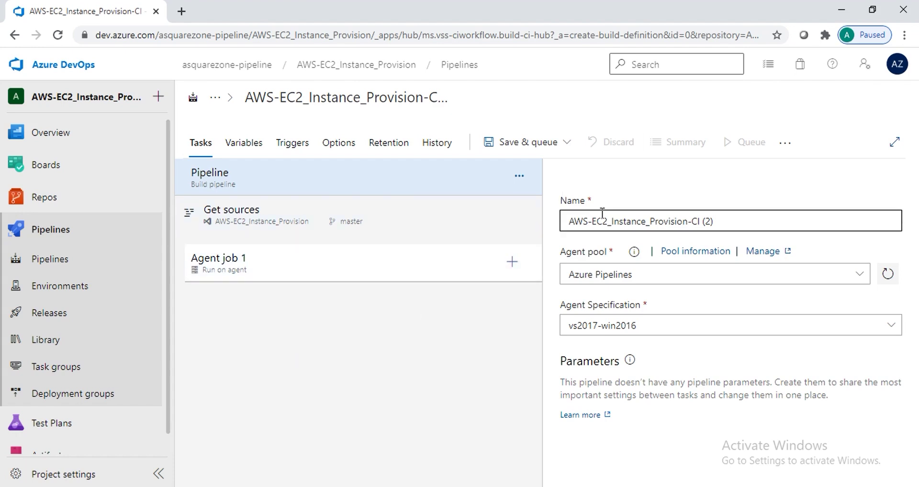
pyautogui.click(730, 225)
pyautogui.hotkey('ctrl', 'a')
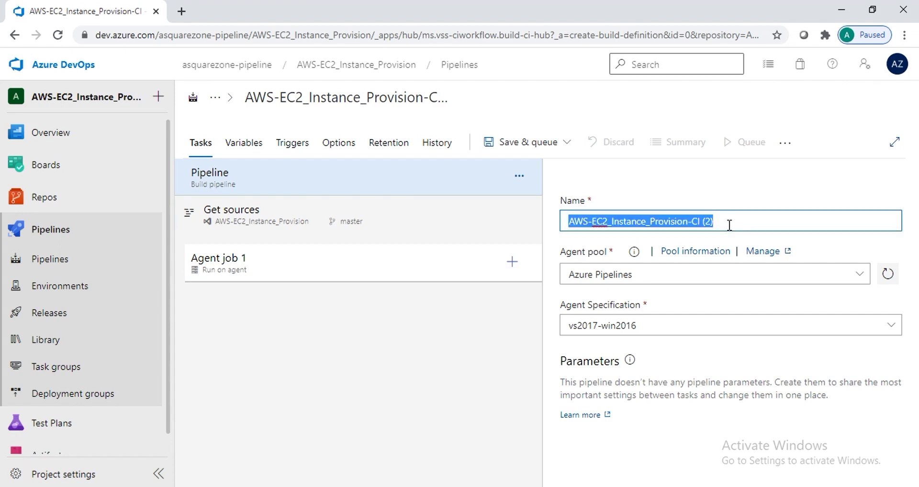
pyautogui.write('self-')
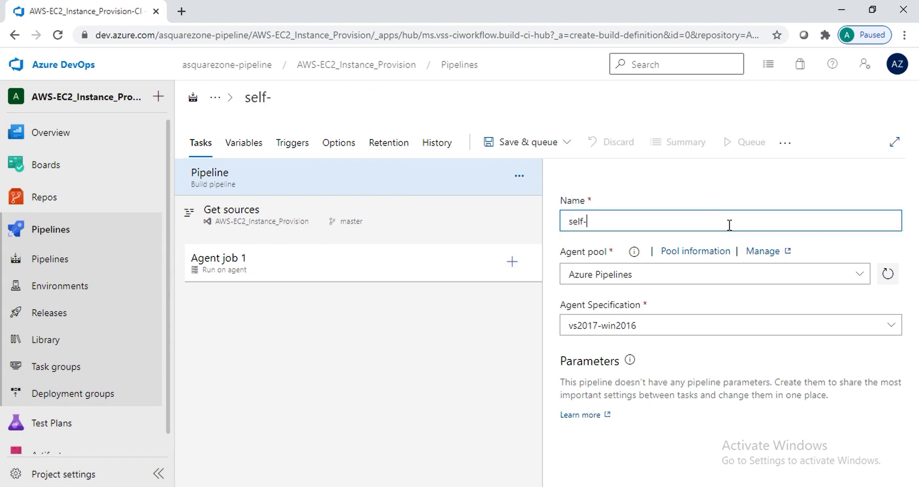
pyautogui.write('hosted configure')
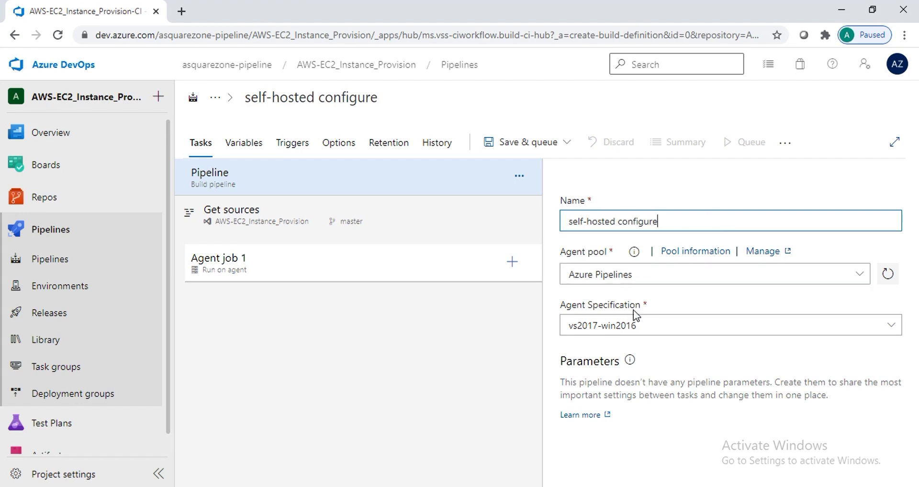
pyautogui.click(671, 274)
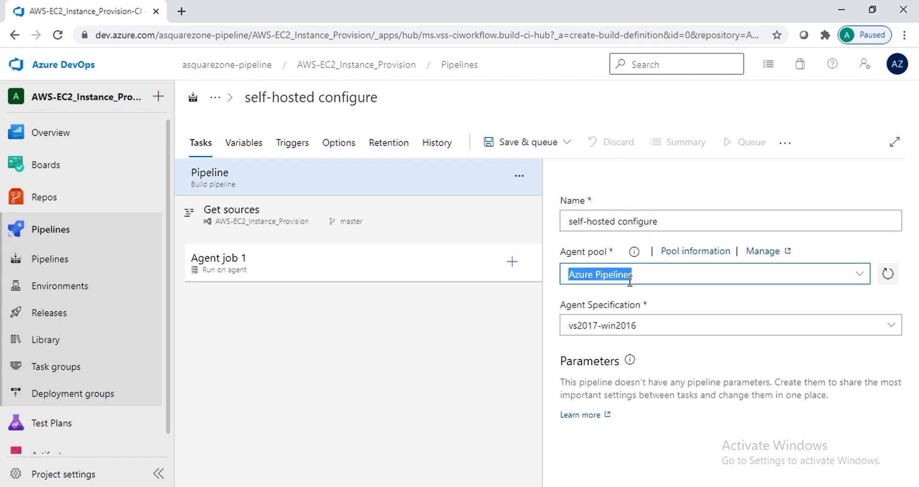
pyautogui.click(860, 273)
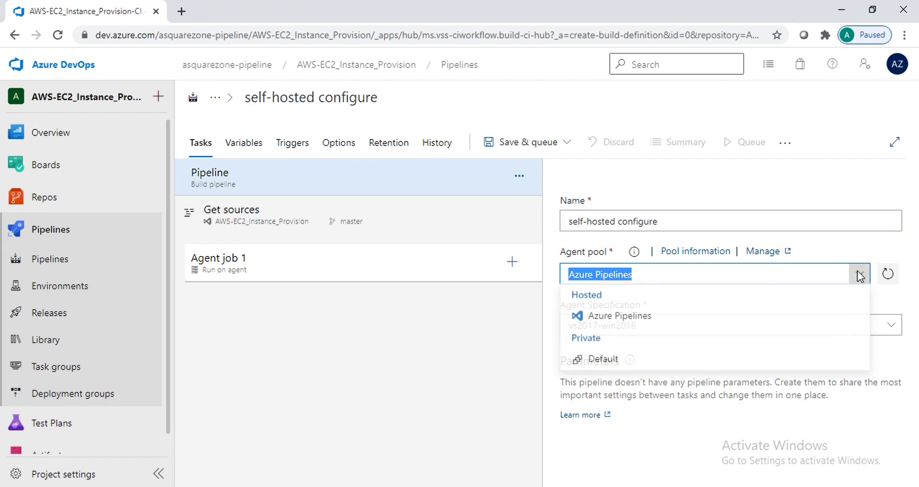
pyautogui.click(603, 360)
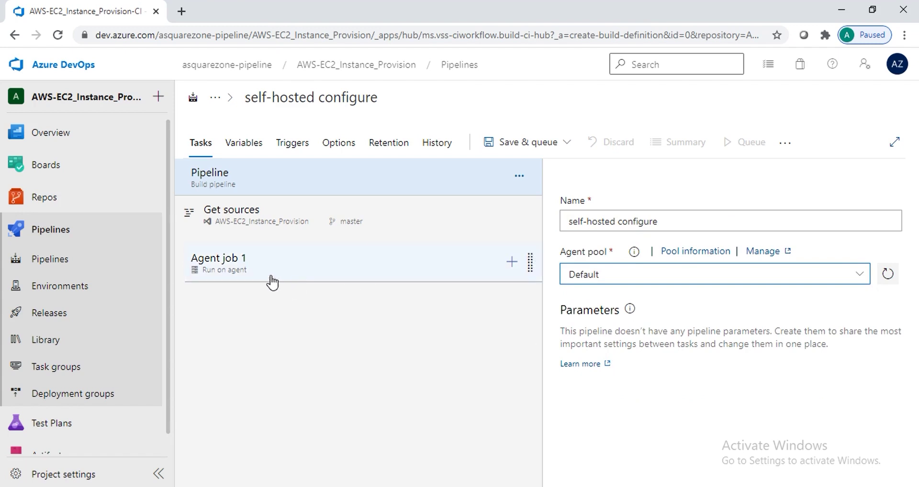
# Add a Bash task to Agent job 1 from the task catalogue
pyautogui.click(511, 265)
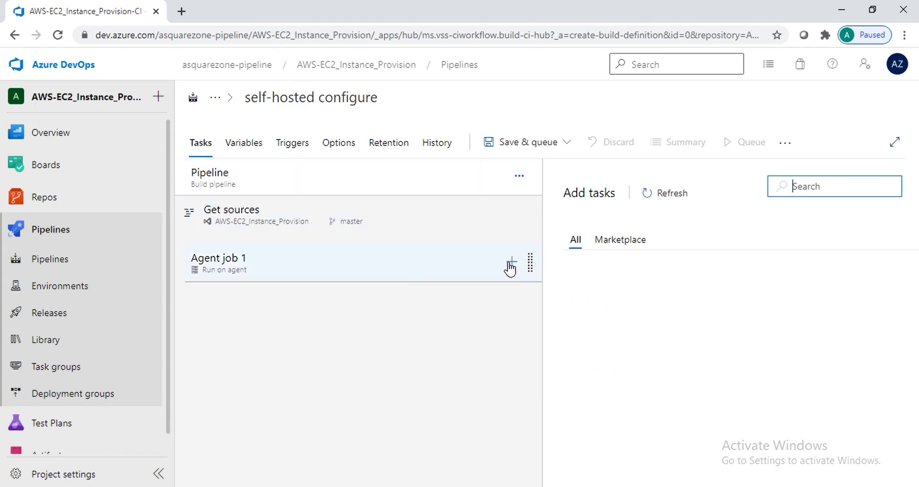
pyautogui.write('bash')
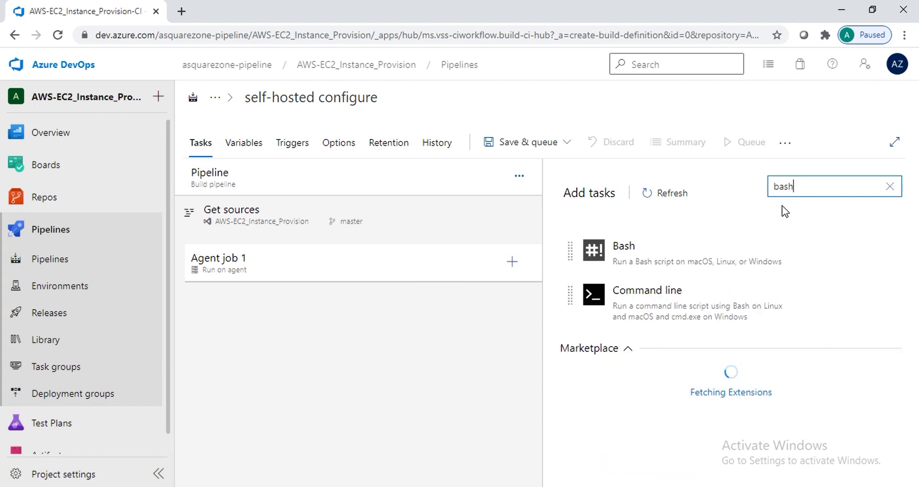
pyautogui.click(646, 257)
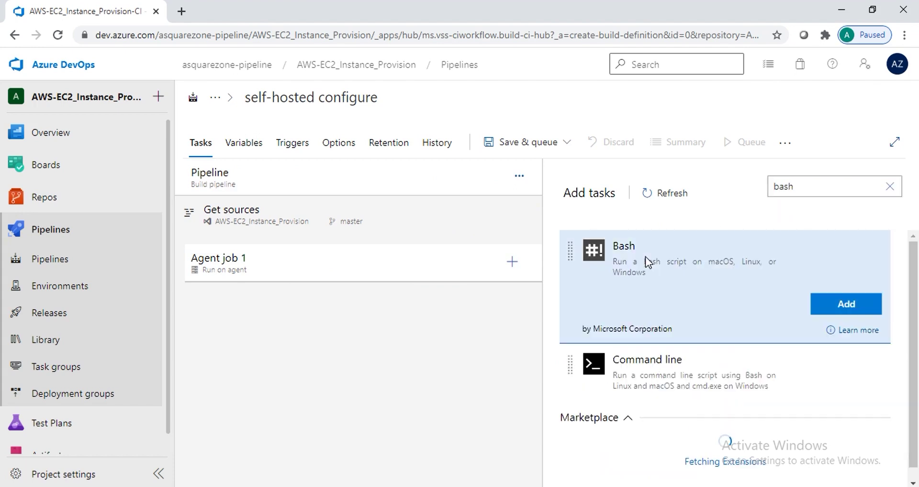
pyautogui.click(846, 303)
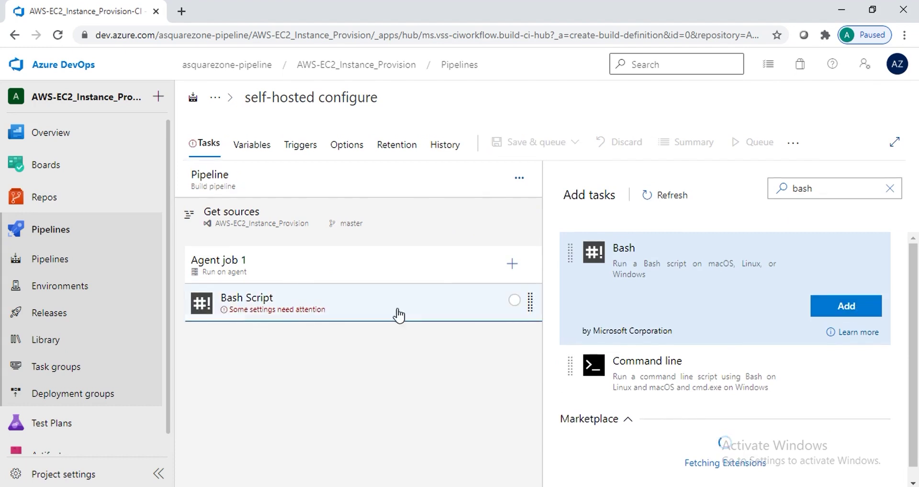
# Make the Bash task inline with the script 'sudo apt update' and 'sudo apt install ansible -y'
pyautogui.click(515, 302)
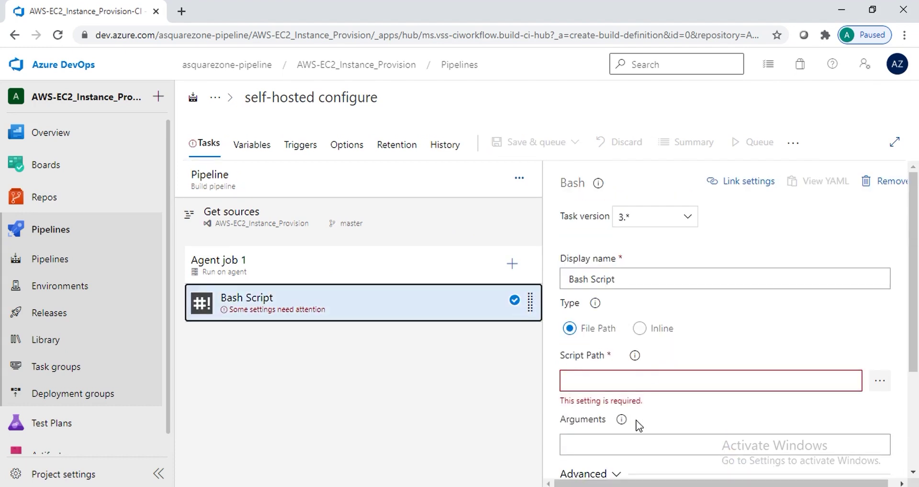
pyautogui.click(639, 330)
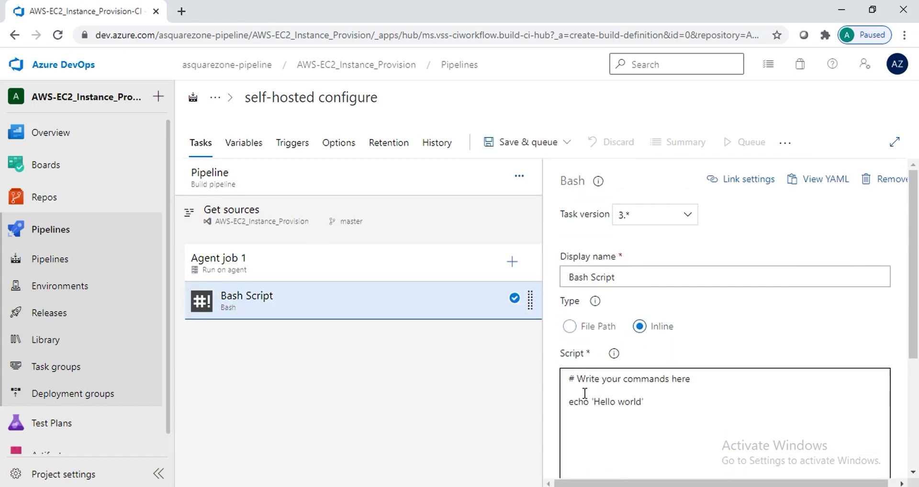
pyautogui.hotkey('ctrl', 'a')
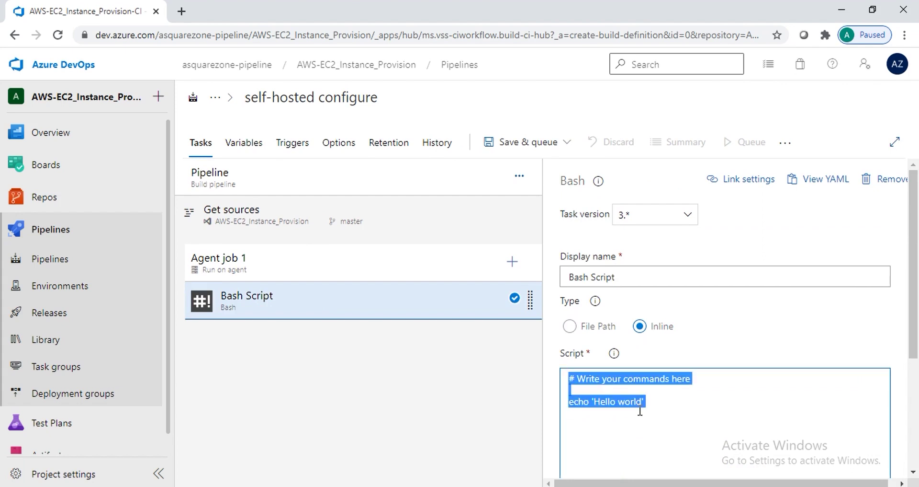
pyautogui.write('sudo ap')
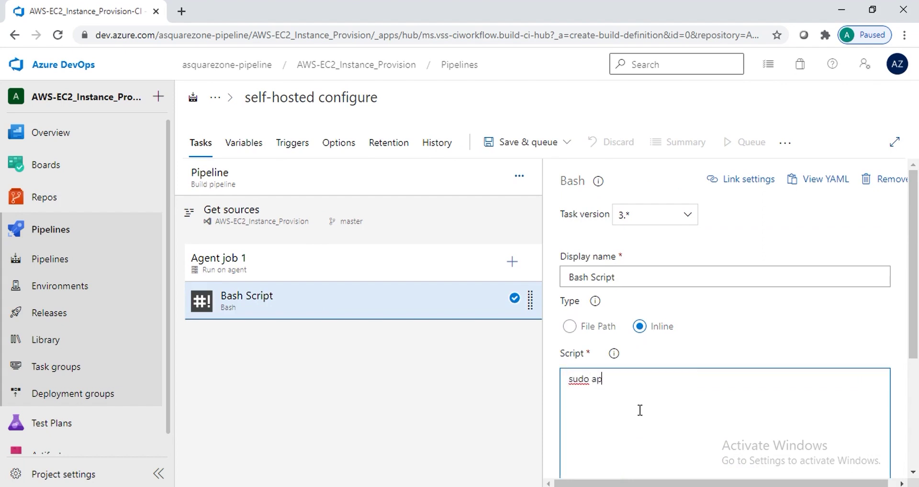
pyautogui.write('t update')
pyautogui.press('Return')
pyautogui.write('sudo ')
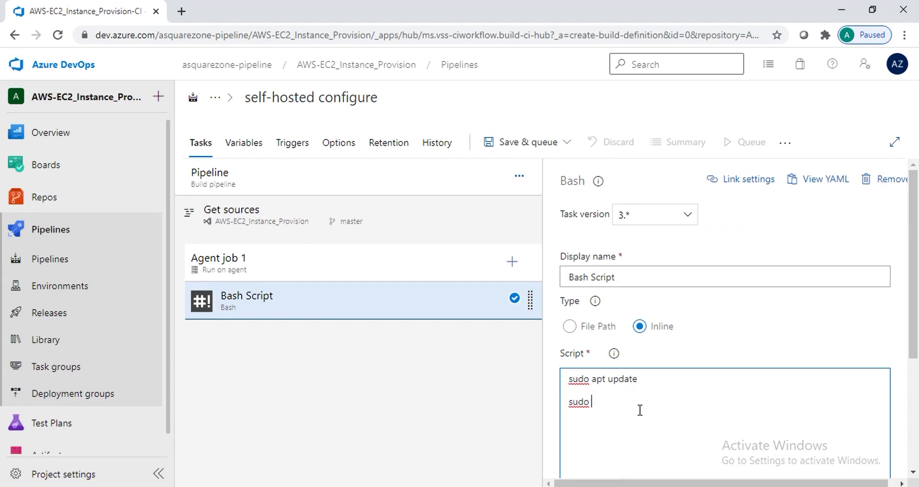
pyautogui.write('apt install ansible -y')
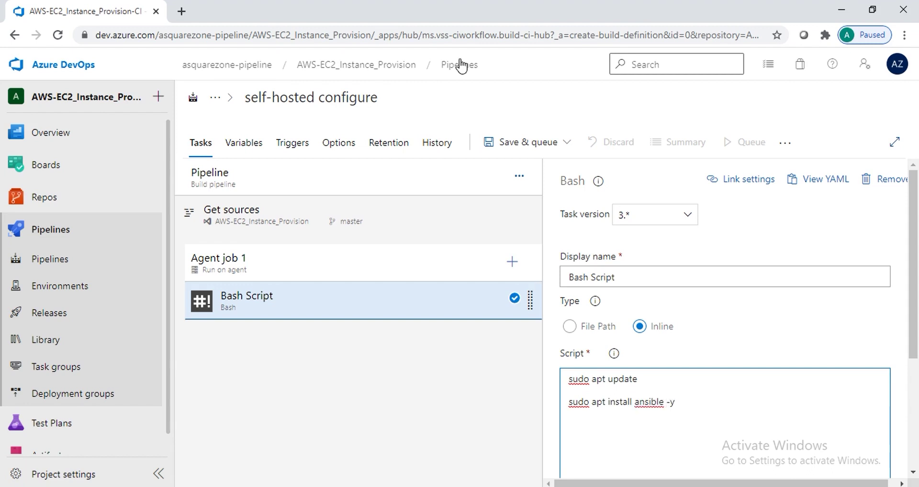
pyautogui.click(511, 148)
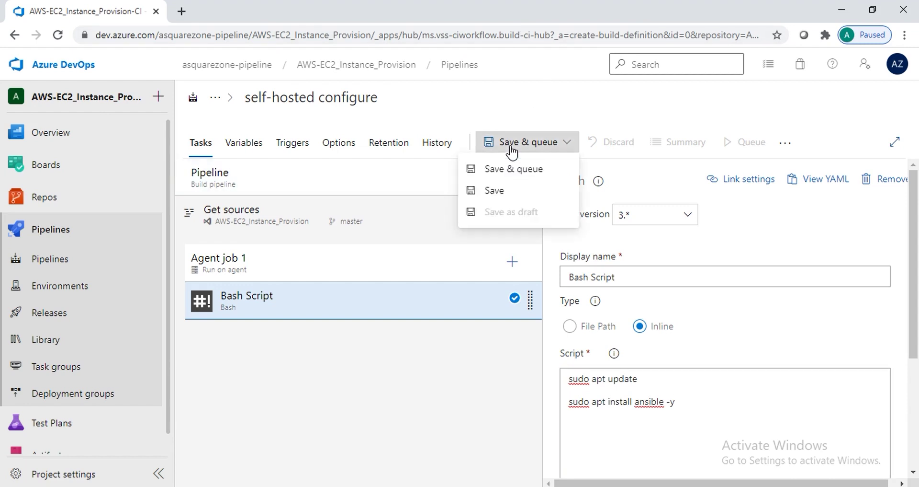
# Save and queue the pipeline with the comment 'install ansible' on the Default pool
pyautogui.click(498, 172)
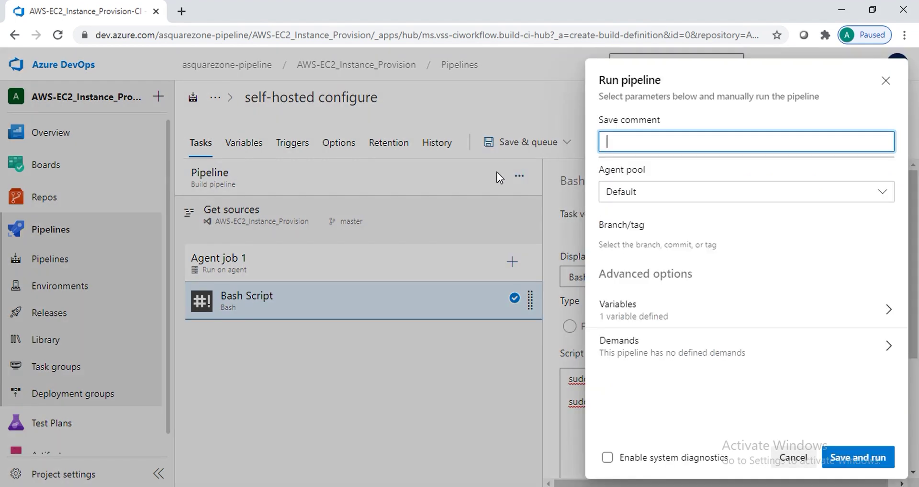
pyautogui.write('install an')
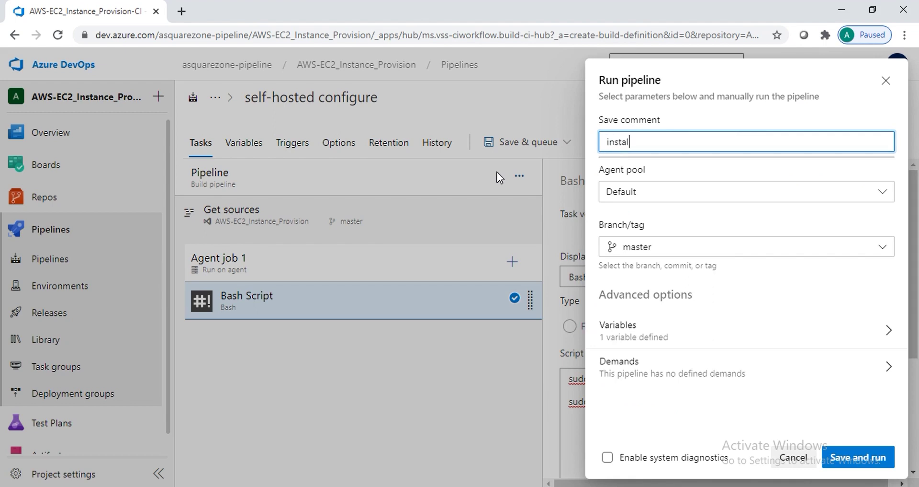
pyautogui.write('sible')
pyautogui.click(857, 462)
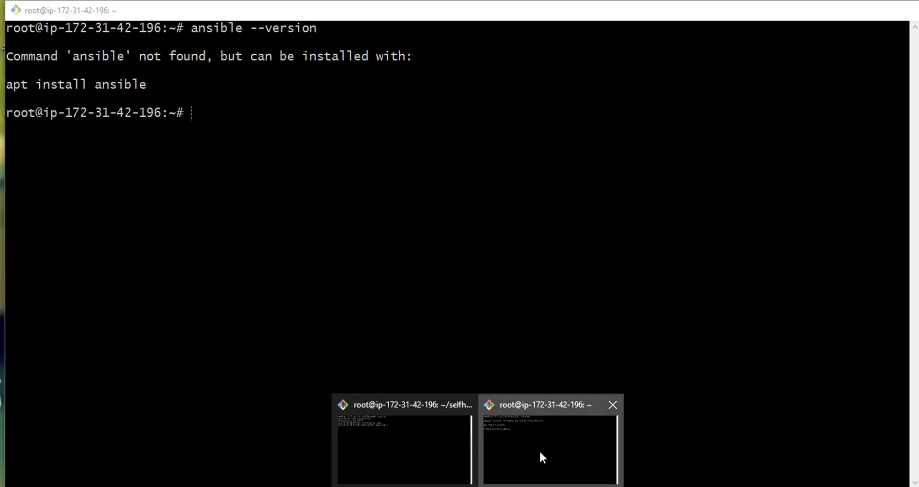
# Glance at the agent's terminal, then open Agent job 1 of the queued run #29
pyautogui.click(539, 449)
pyautogui.write('l')
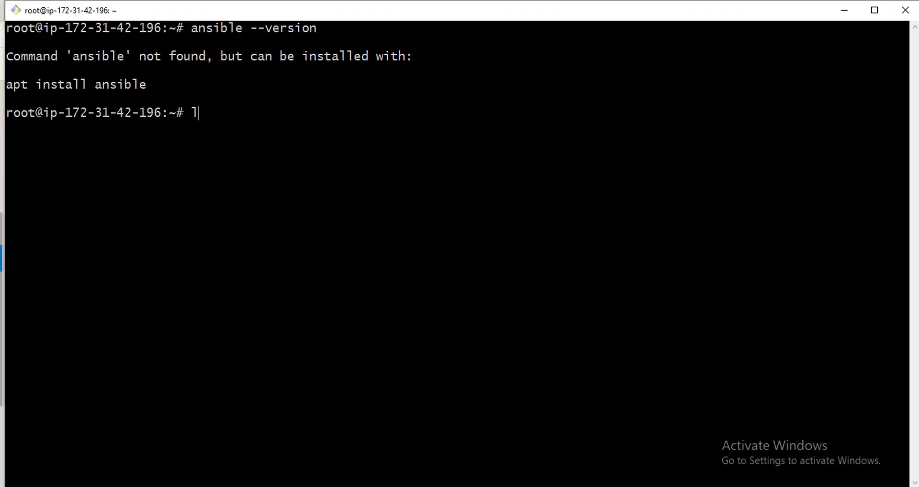
pyautogui.press('BackSpace')
pyautogui.hotkey('alt', 'Tab')
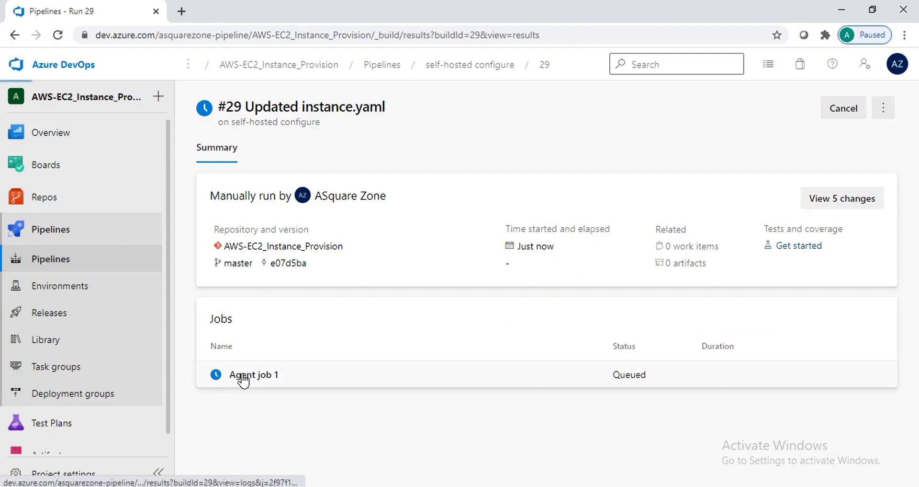
pyautogui.click(243, 378)
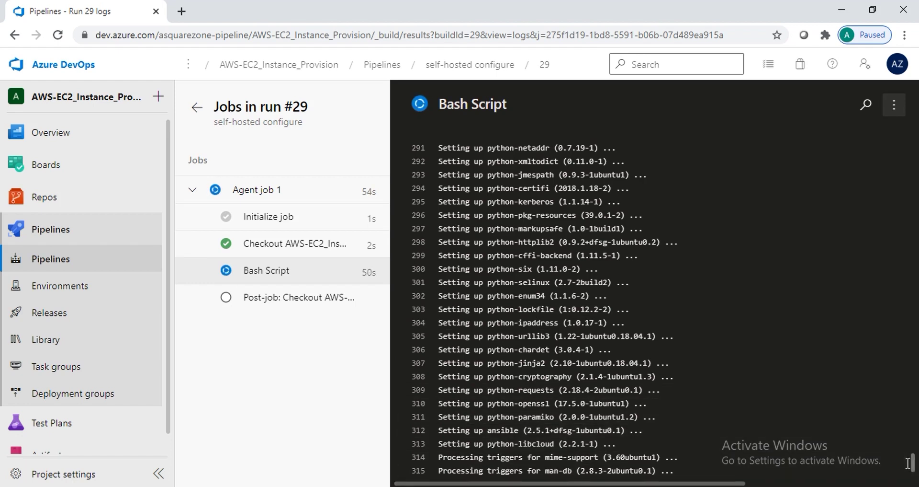
# Follow Agent job 1's log until the ansible-installing Bash Script step succeeds
pyautogui.scroll(-1, 914, 468)
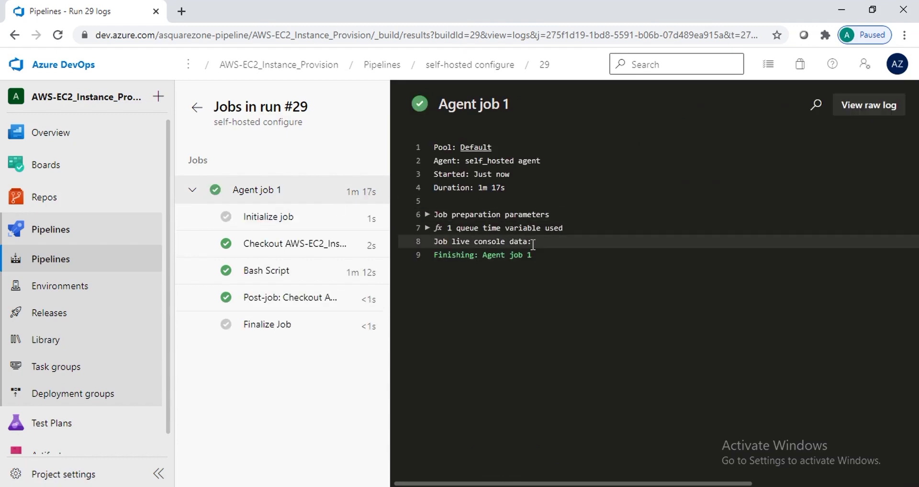
pyautogui.hotkey('alt', 'Tab')
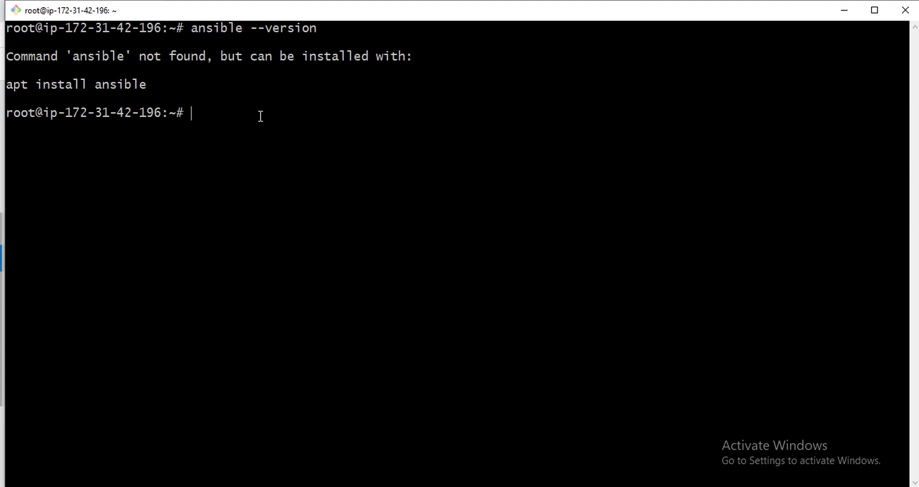
# Run ansible --version on the agent and highlight the installed version 2.5.1
pyautogui.write('ansu')
pyautogui.press('BackSpace')
pyautogui.write('ible --version')
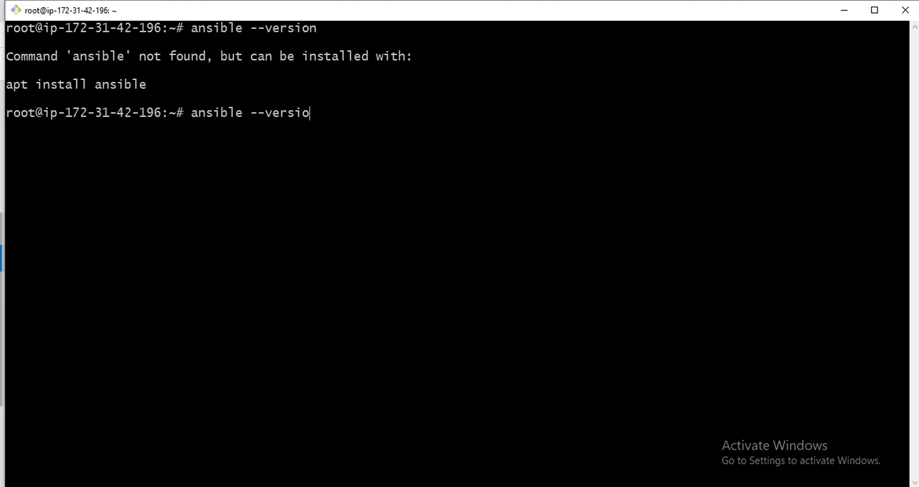
pyautogui.press('Return')
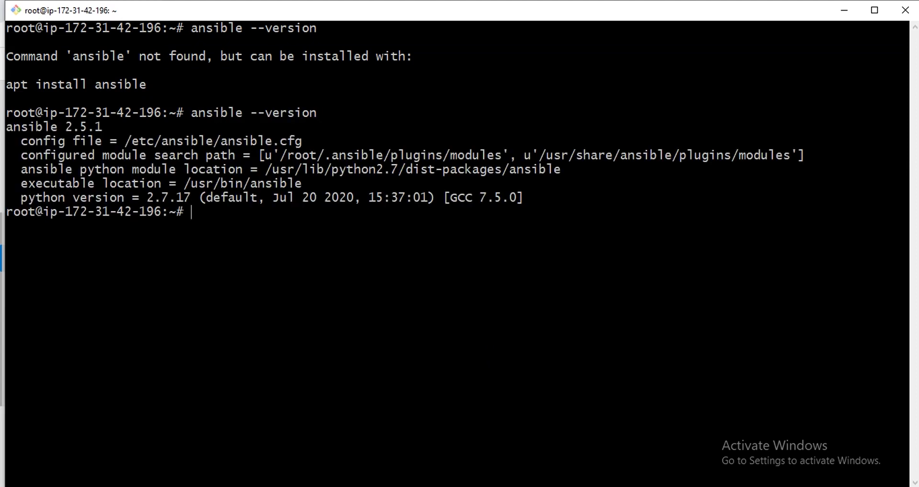
pyautogui.doubleClick(46, 127)
pyautogui.click(77, 134)
pyautogui.doubleClick(78, 127)
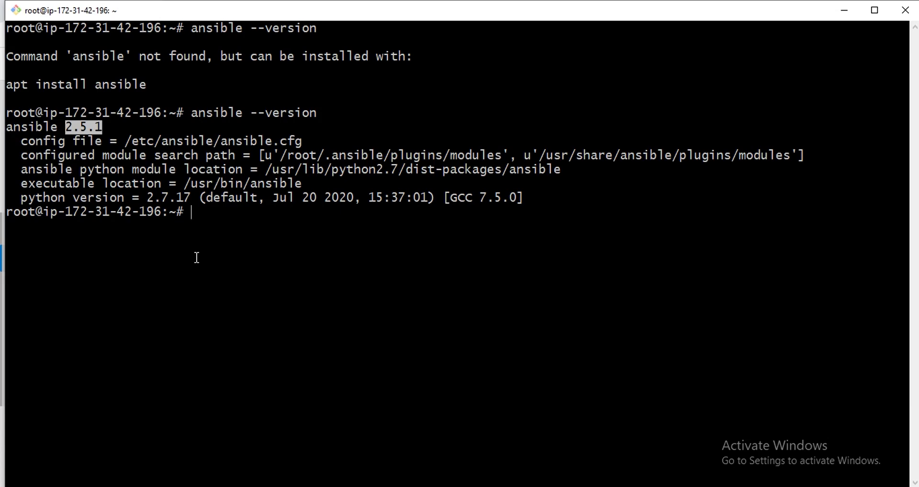
# Return via the browser's run logs to the 'Azure Pipelines Self-Hosted Agents' slide show
pyautogui.hotkey('alt', 'Tab')
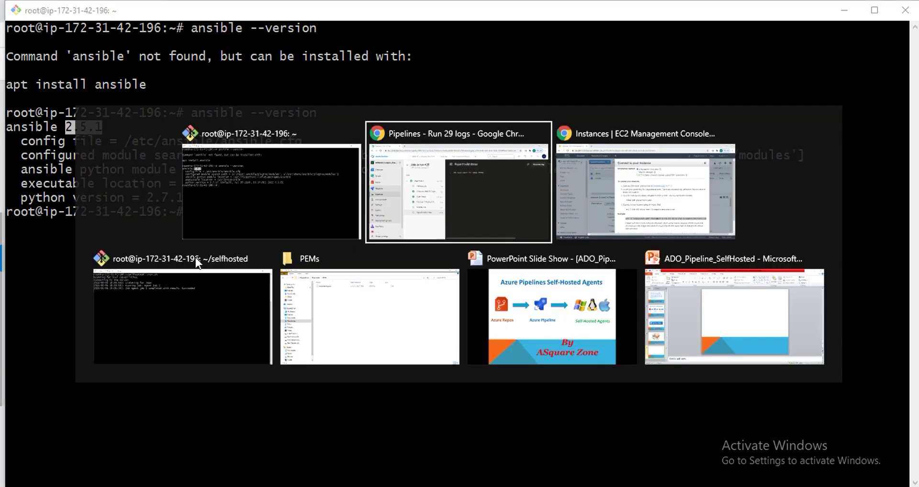
pyautogui.hotkey('alt', 'Tab')
pyautogui.hotkey('alt', 'Tab')
pyautogui.hotkey('alt', 'Tab')
pyautogui.hotkey('alt', 'shift', 'Tab')
pyautogui.hotkey('alt', 'shift', 'Tab')
pyautogui.hotkey('alt', 'shift', 'Tab')
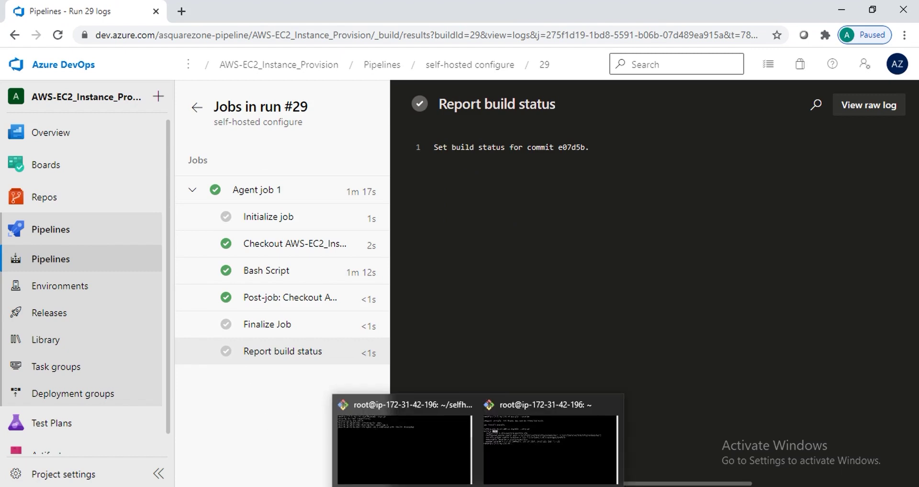
pyautogui.moveTo(379, 486)
pyautogui.click(452, 448)
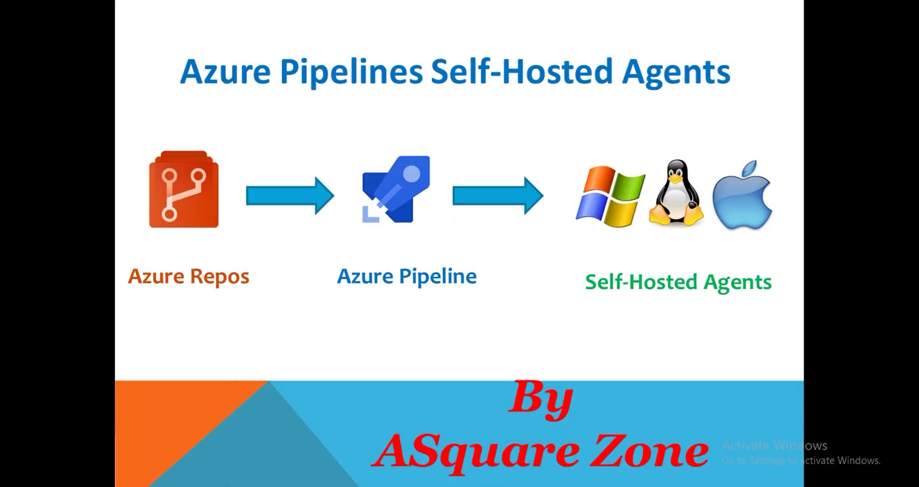